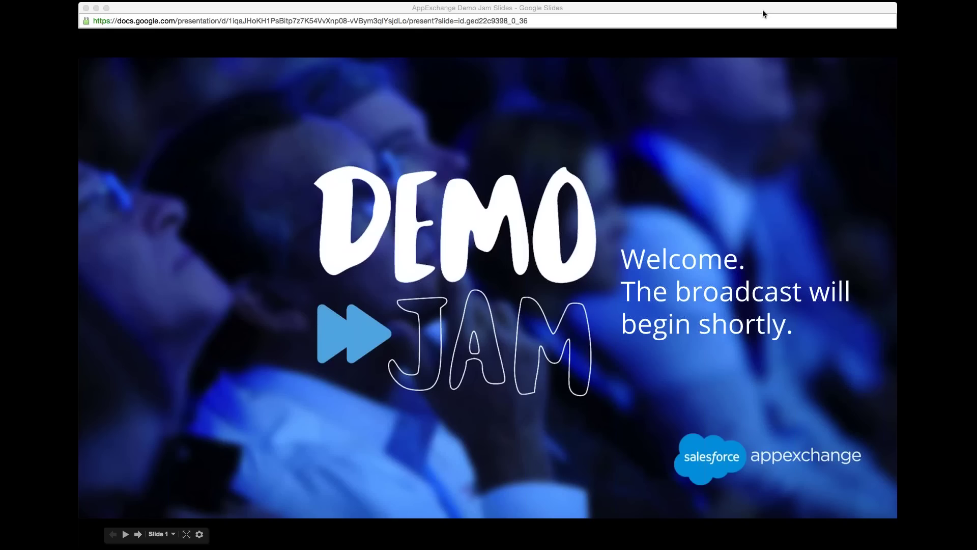
Play the Demo Jam deck past the title slide to the participants slide.
left_click(809, 15)
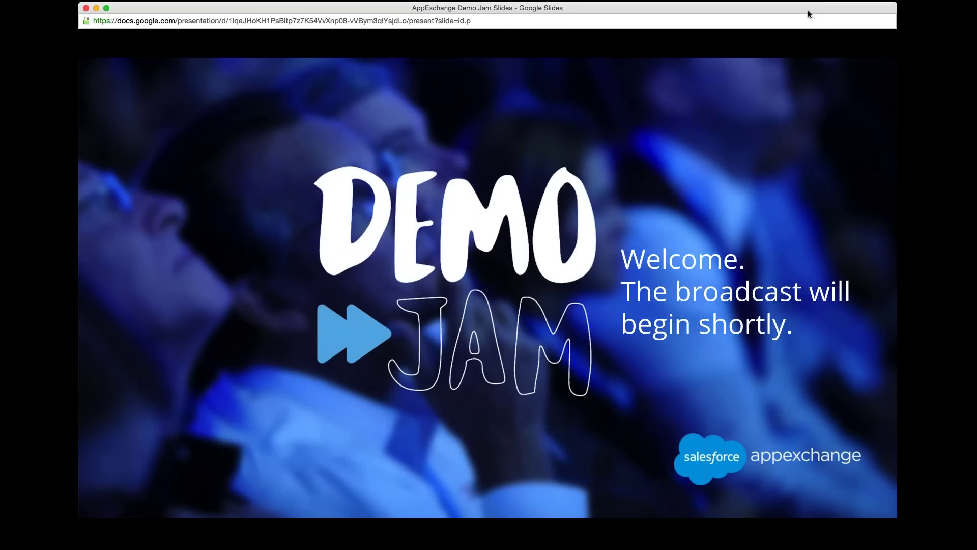
key("Right")
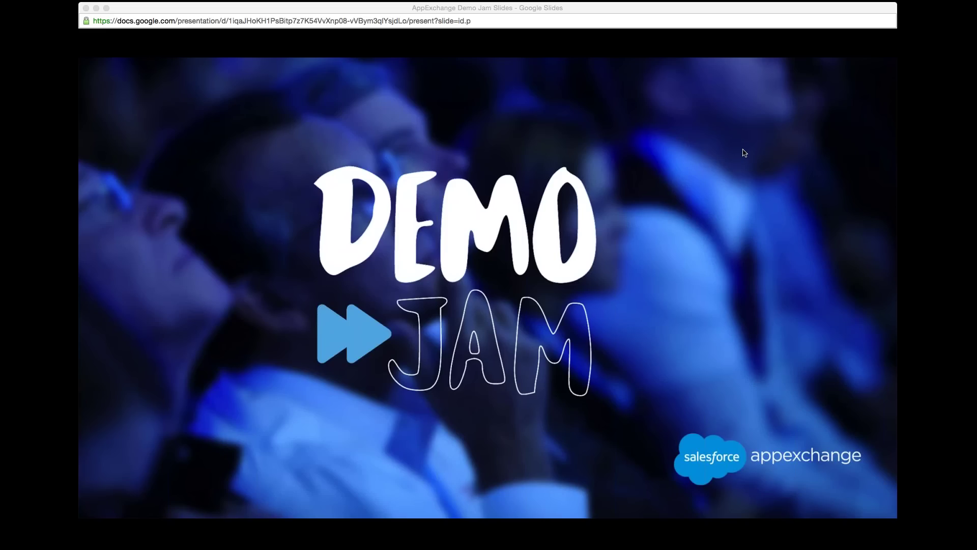
left_click(649, 130)
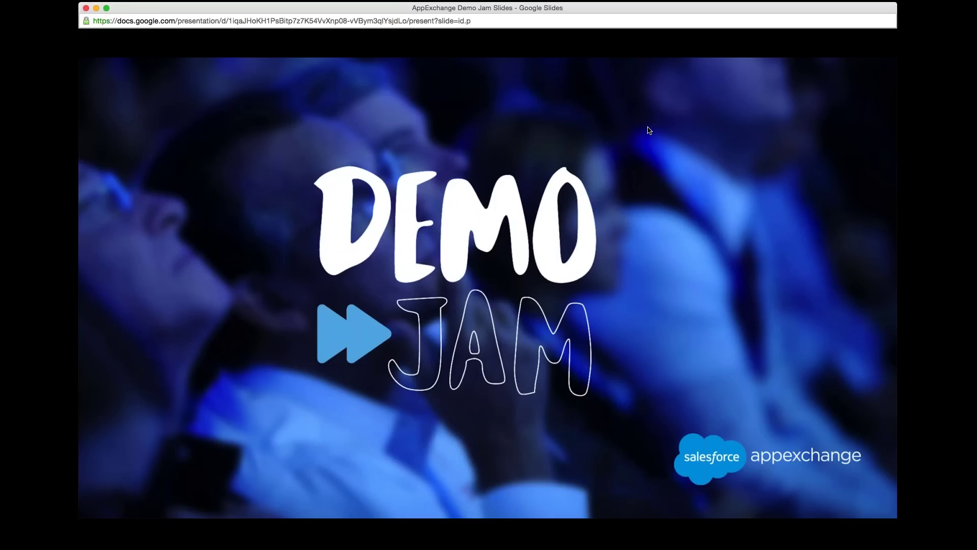
left_click(649, 130)
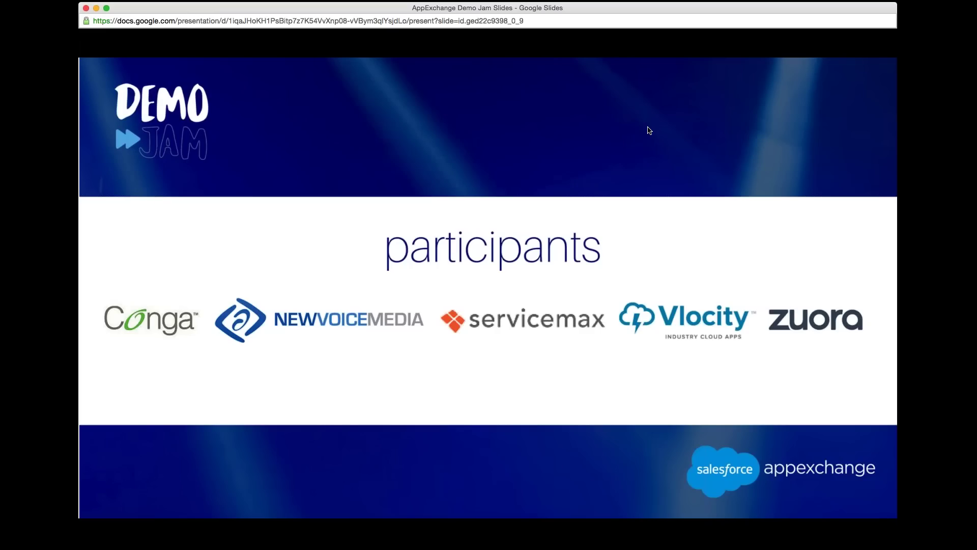
Show the rules slide (3-minute demos, 1 question, 0 slides), then leave the presentation.
key("Right")
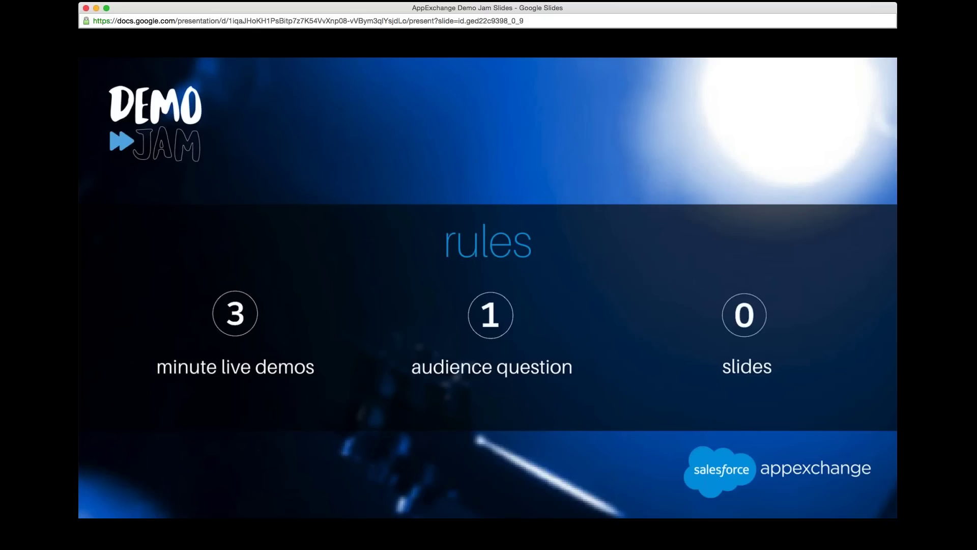
key("super+Tab")
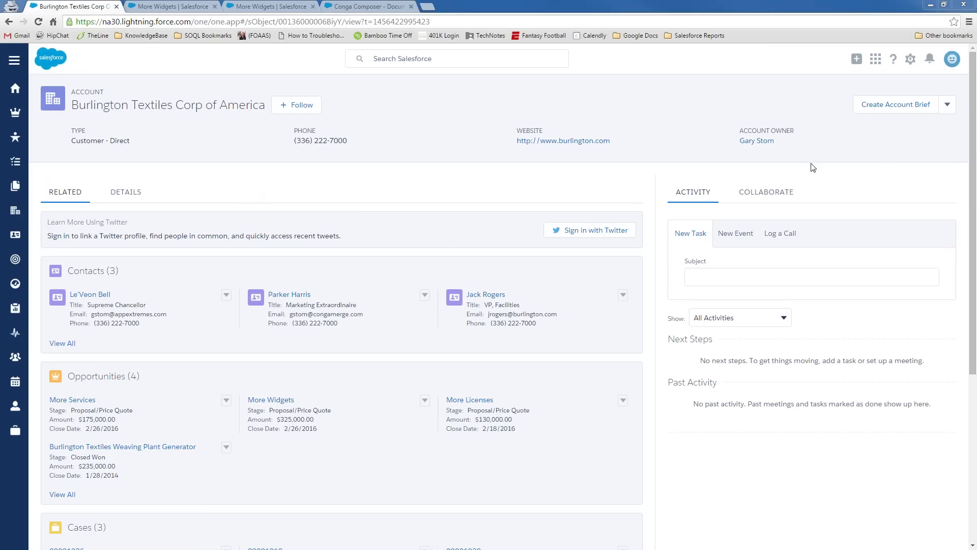
Create the Burlington Textiles Account Brief PDF, then go to the More Widgets opportunity.
left_click(885, 104)
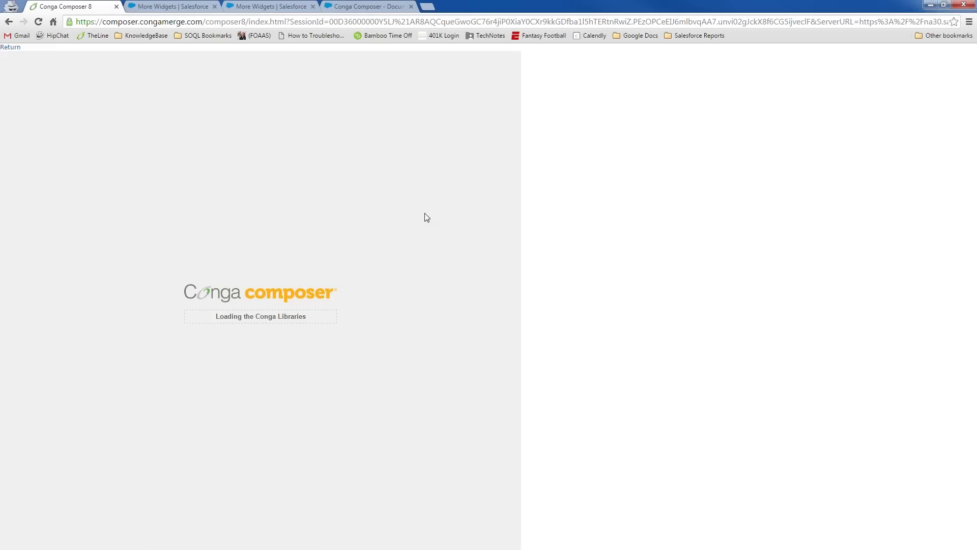
left_click(181, 6)
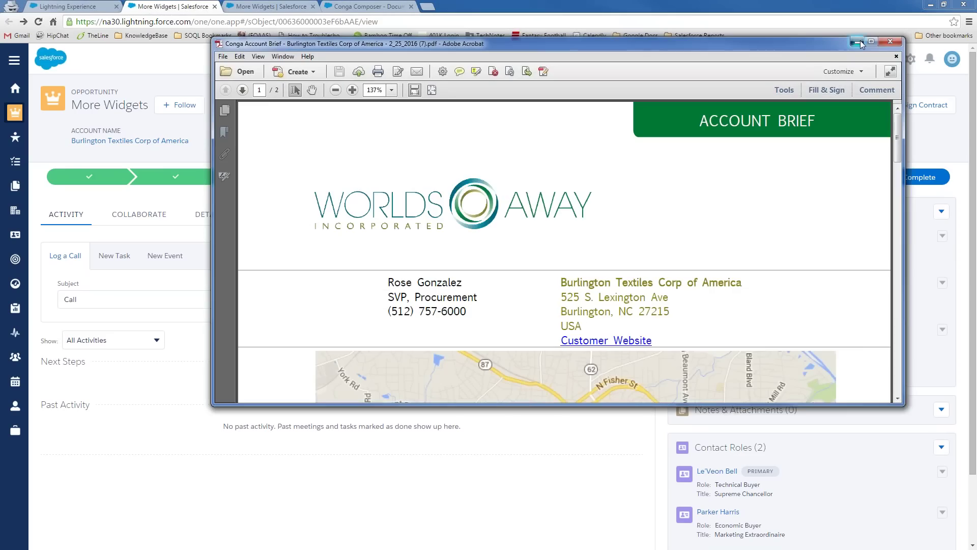
Launch Send Conga Email Proposal and Merge and DocuSign Contract for More Widgets, then return to Burlington Textiles.
left_click(858, 42)
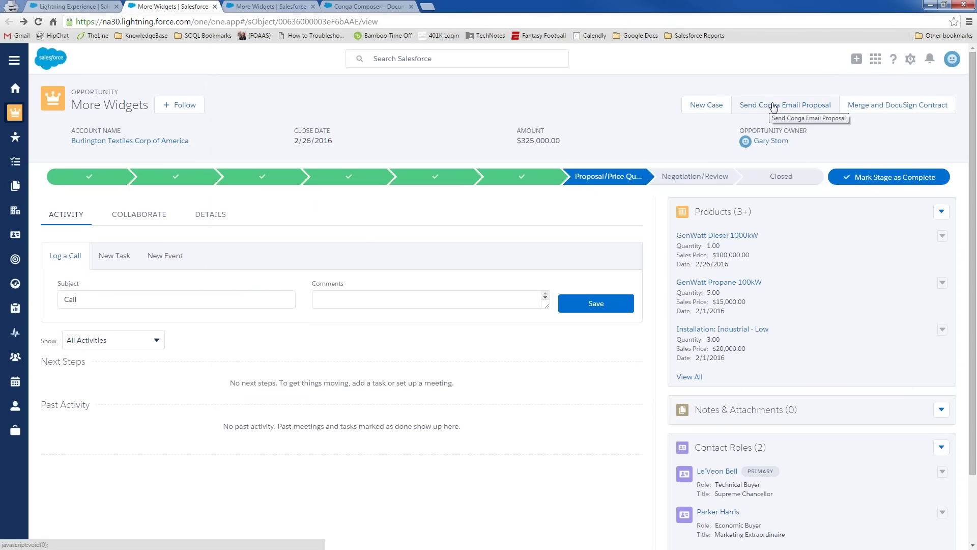
left_click(773, 106)
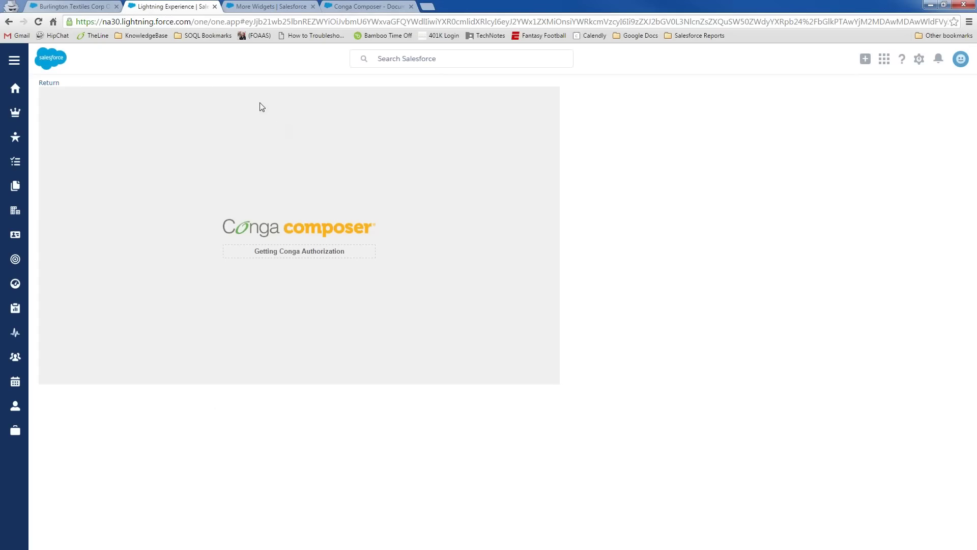
left_click(243, 5)
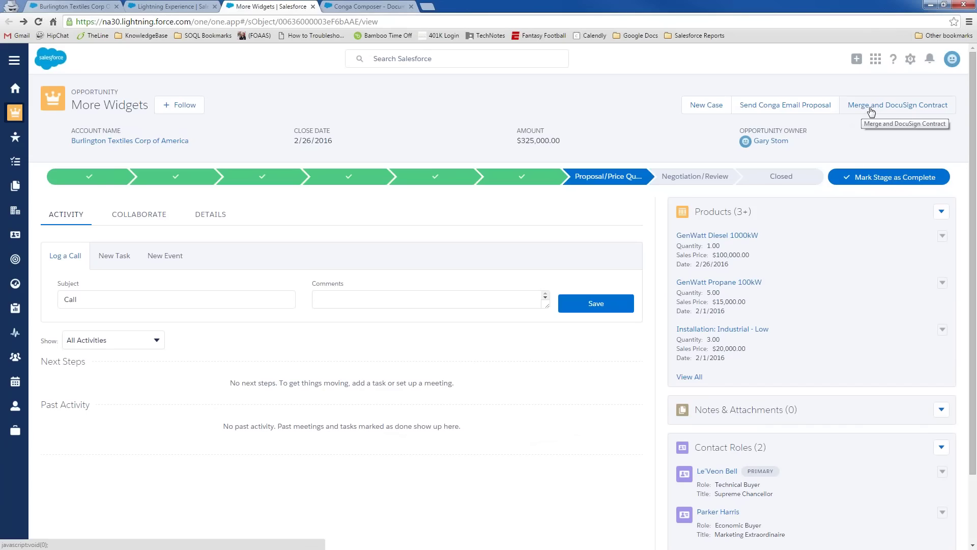
left_click(875, 112)
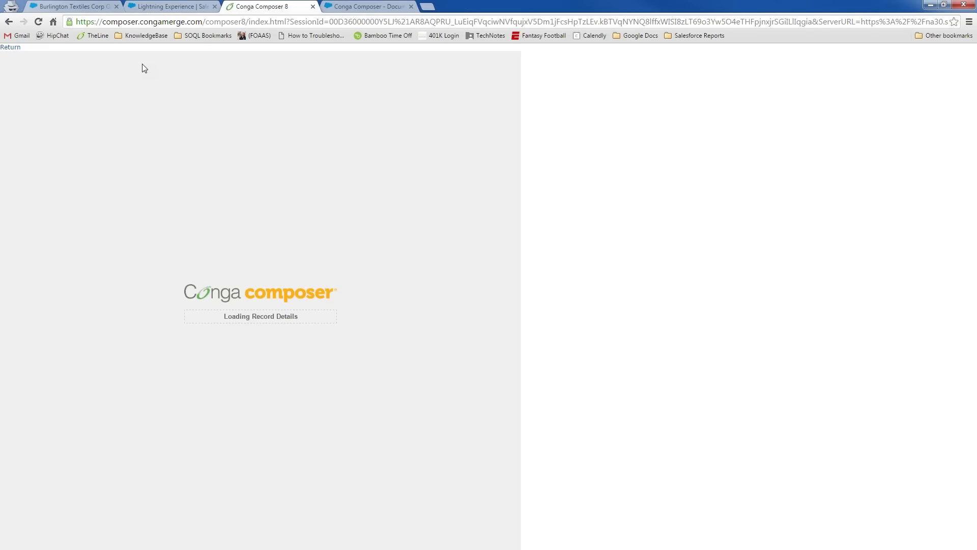
left_click(75, 5)
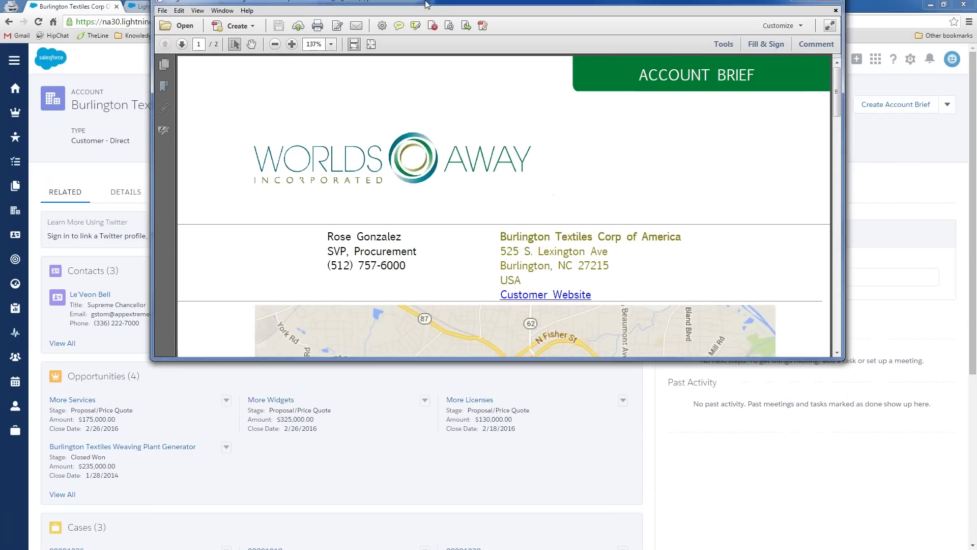
Fit the account brief page in Acrobat, select the Contacts table text, and scroll toward page 2.
key("ctrl+0")
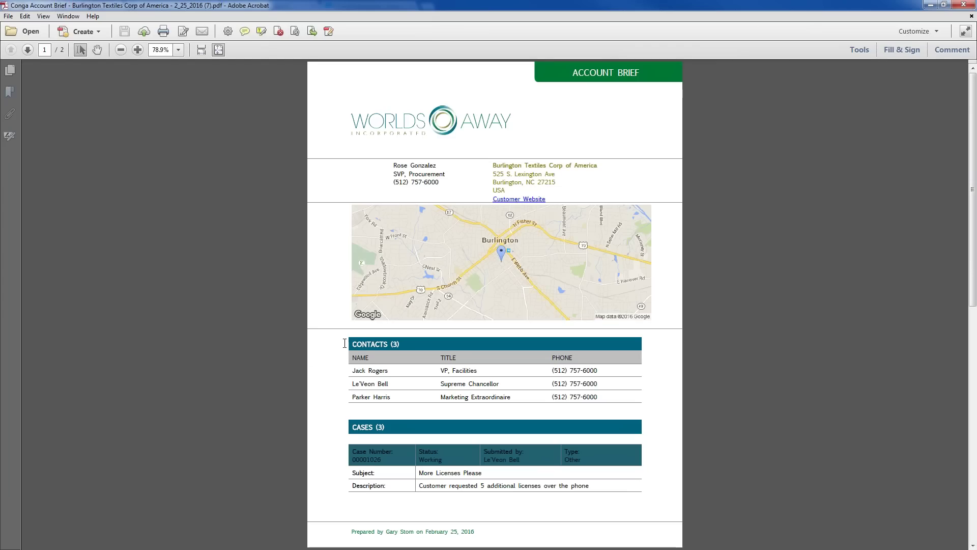
left_click_drag(344, 344, 479, 372)
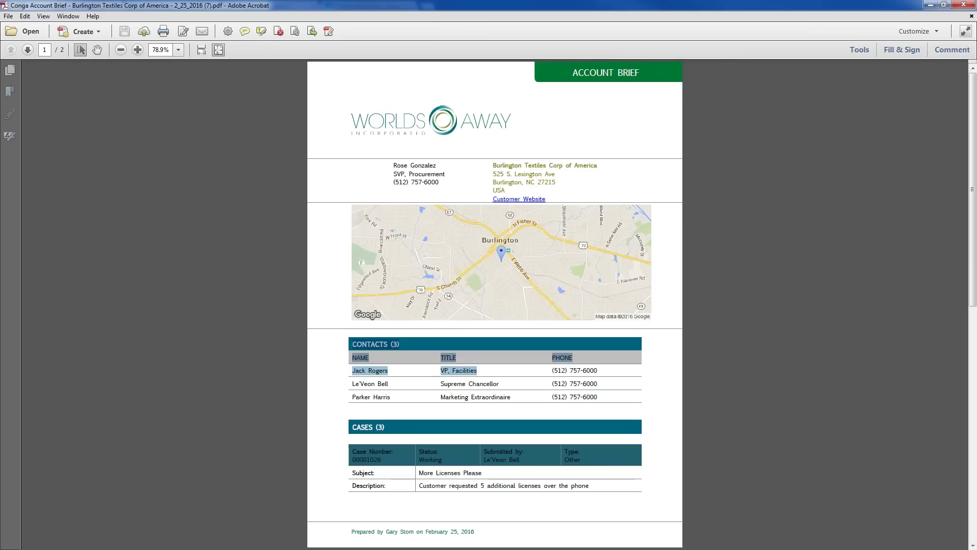
scroll(442, 369, "down", 2)
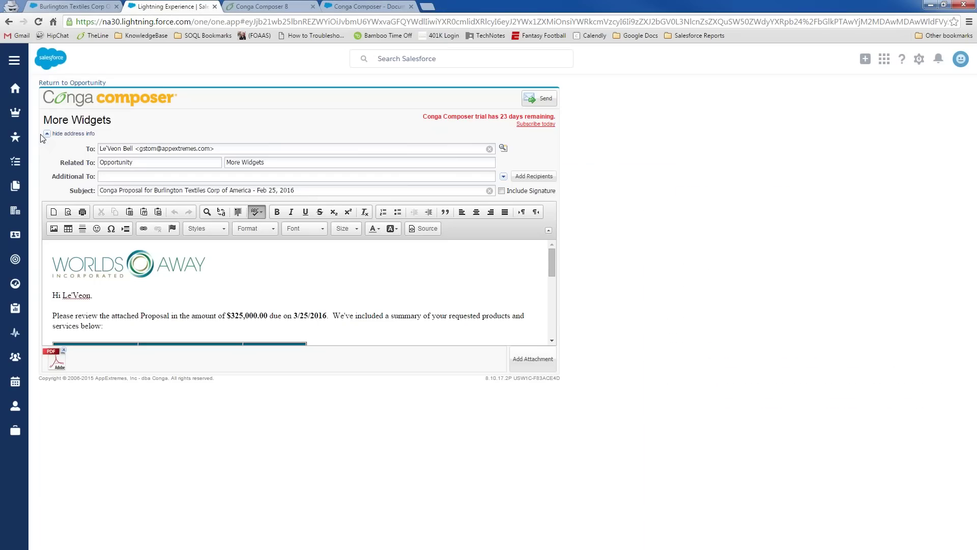
left_click(47, 133)
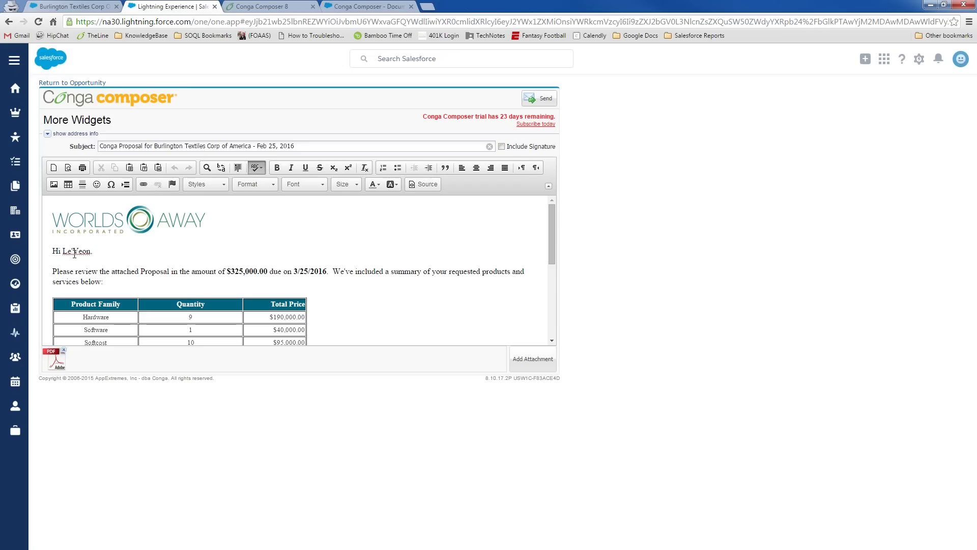
left_click_drag(64, 251, 290, 280)
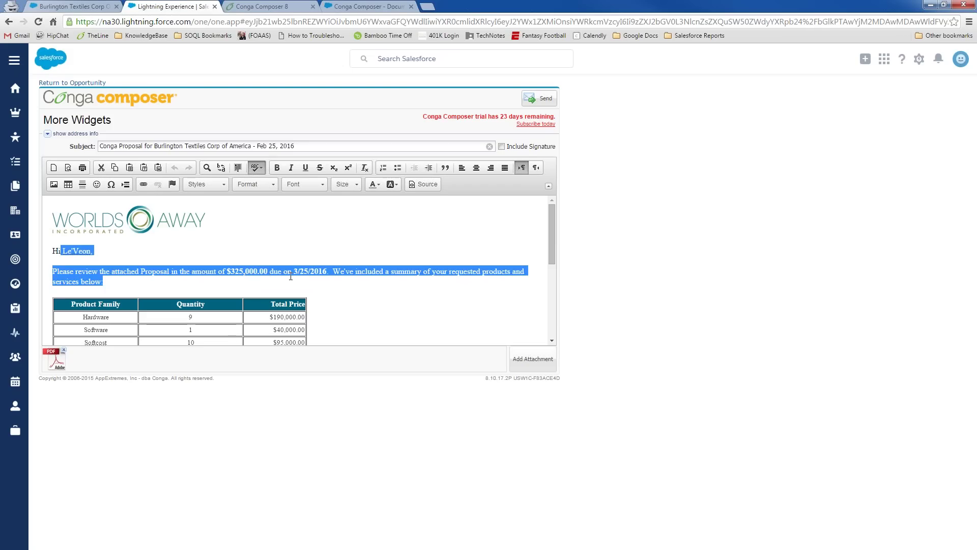
left_click(291, 280)
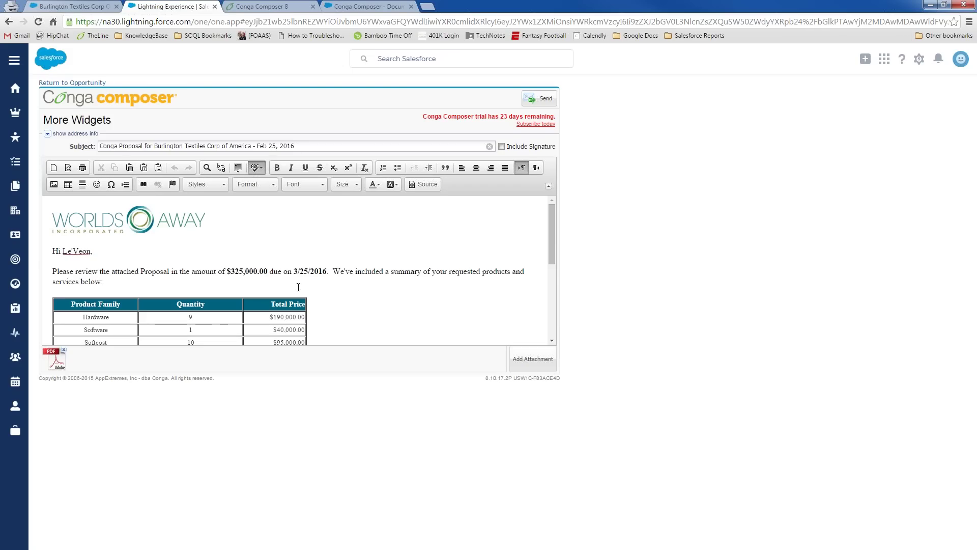
scroll(292, 278, "down", 1)
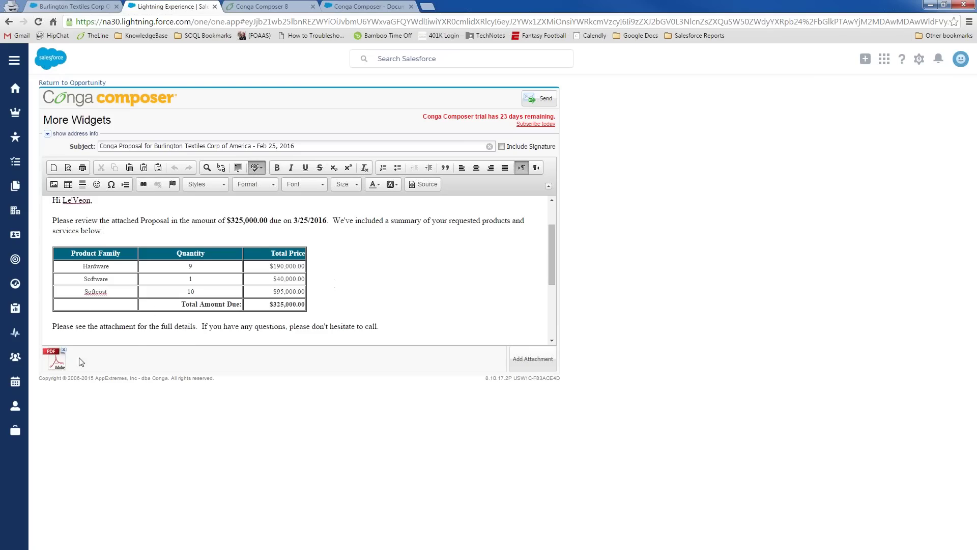
Review the More Widgets contract preview down to the $325,000.00 grand total and finalize it.
mouse_move(57, 361)
left_click(270, 7)
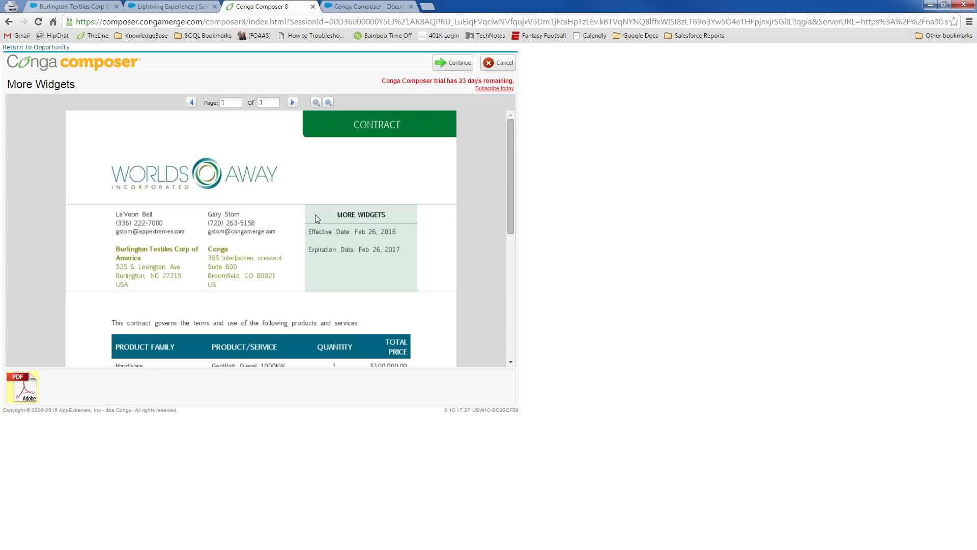
scroll(315, 214, "down", 1)
scroll(316, 221, "down", 1)
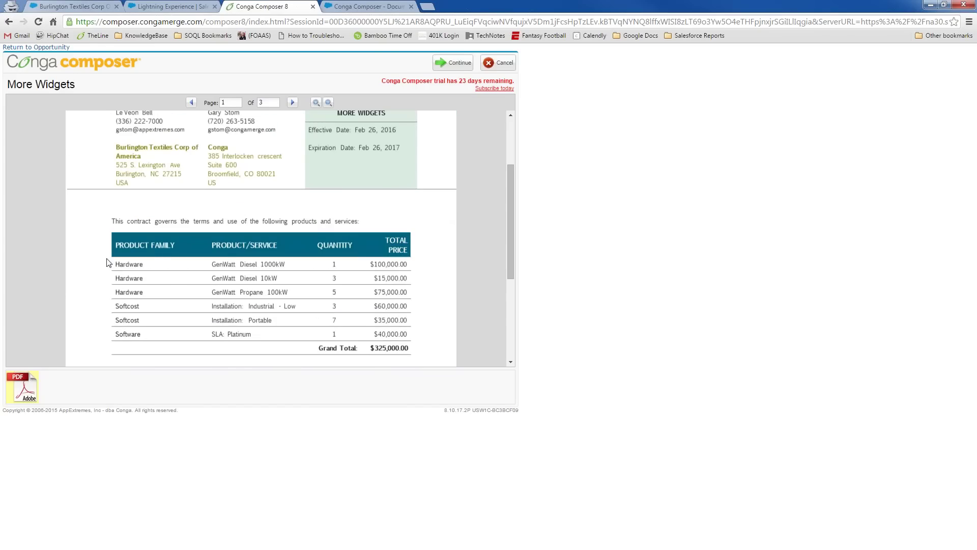
left_click(453, 62)
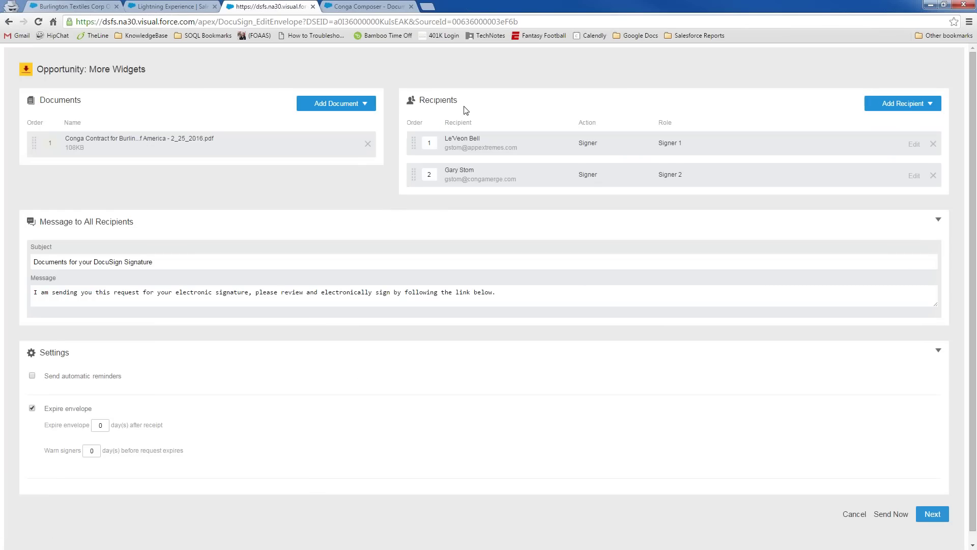
Send the More Widgets contract envelope to both signers with Send Now.
left_click(890, 517)
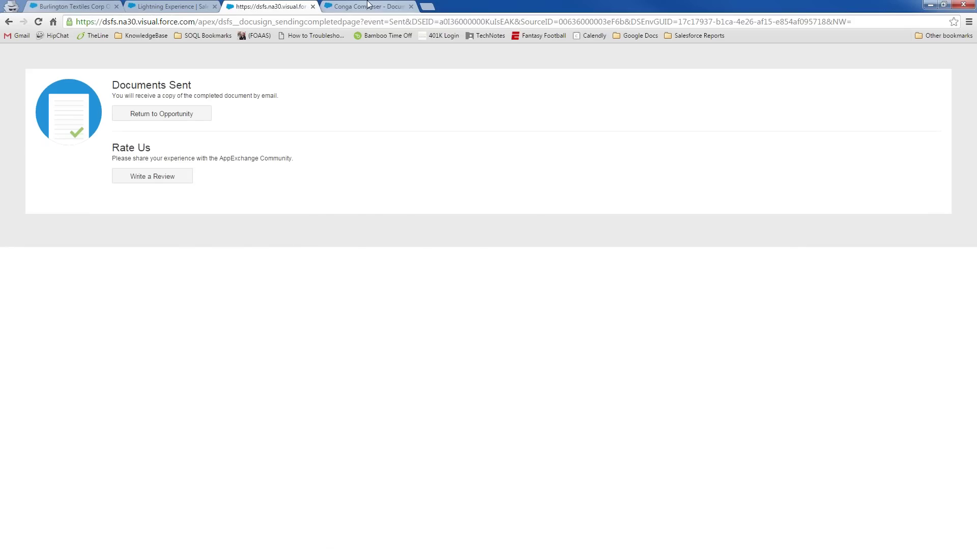
Switch to the Conga Composer AppExchange listing after DocuSign confirms the documents were sent.
left_click(369, 5)
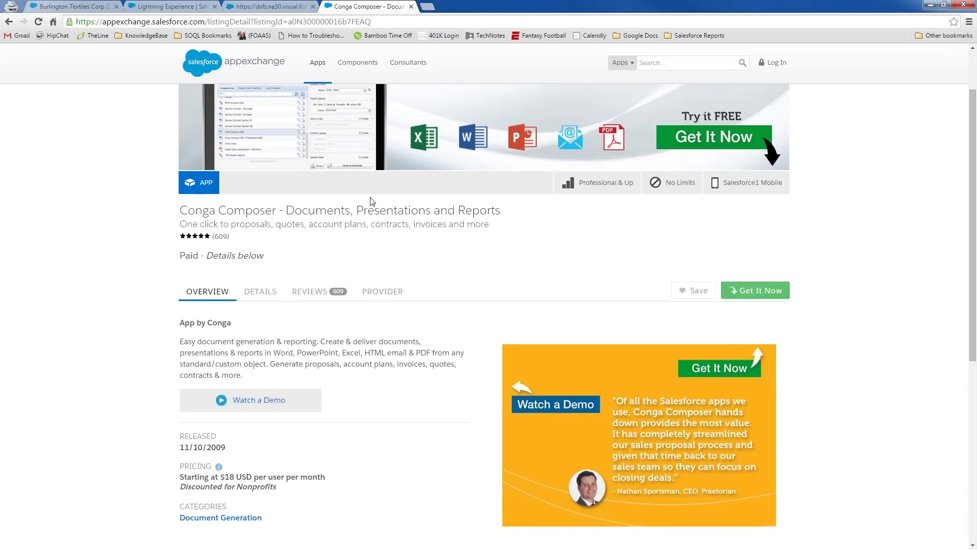
Go through the Burlington Textiles and Conga email tabs and back to the More Widgets opportunity.
left_click(77, 6)
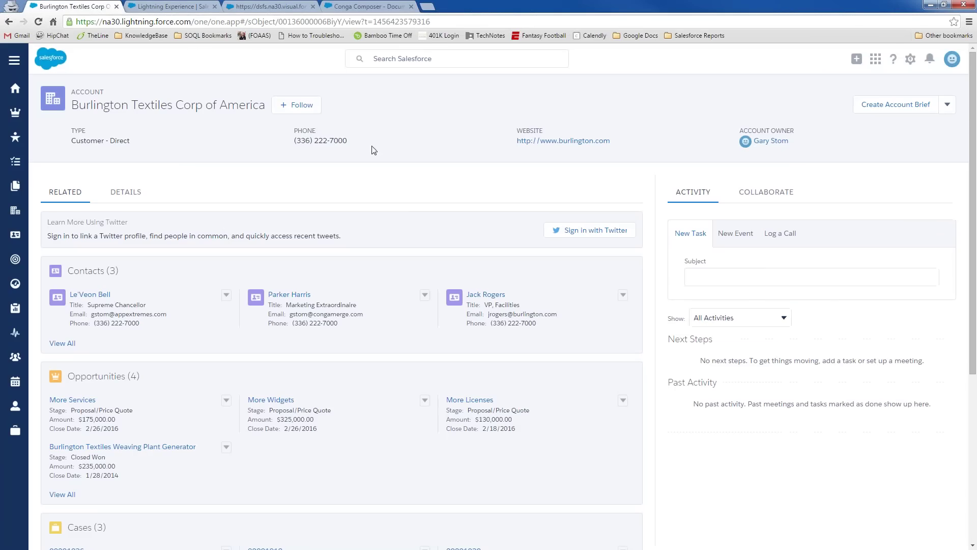
left_click(144, 6)
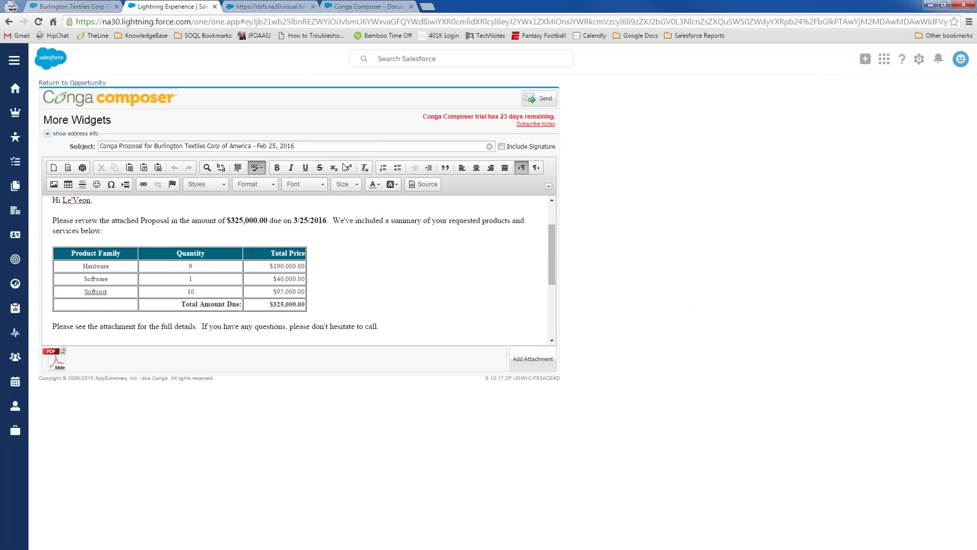
key("alt+Left")
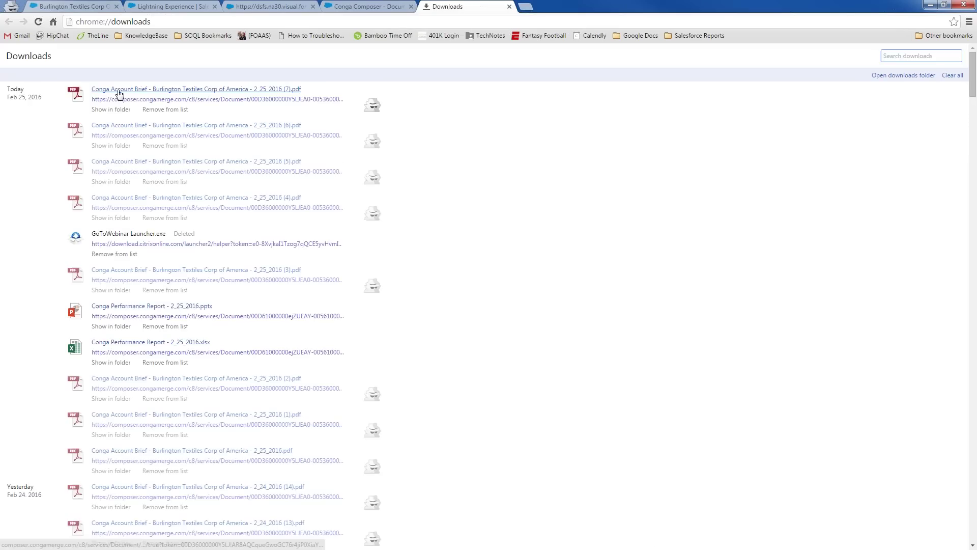
Open the newest Burlington Textiles Account Brief PDF, scroll through both pages, and fit page one.
left_click(153, 88)
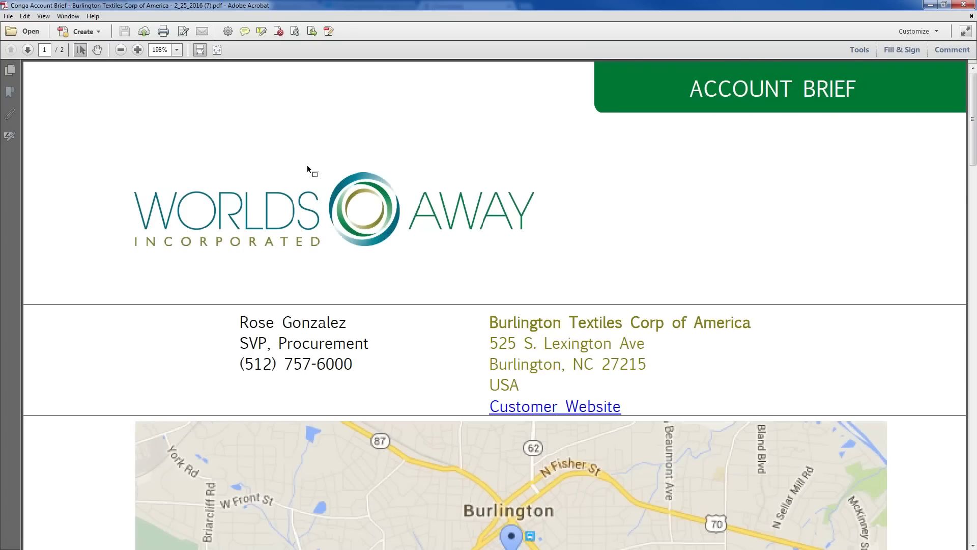
scroll(307, 165, "down", 3)
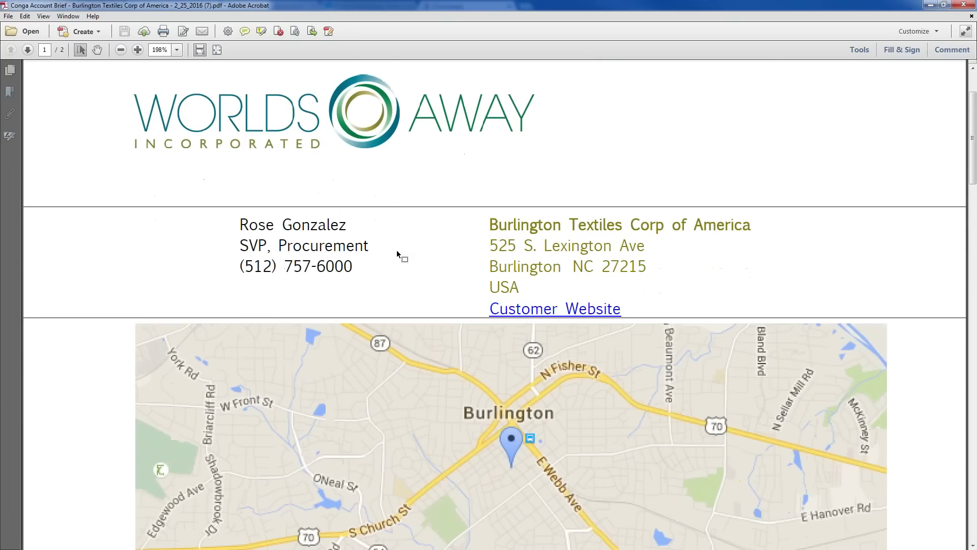
scroll(397, 254, "down", 8)
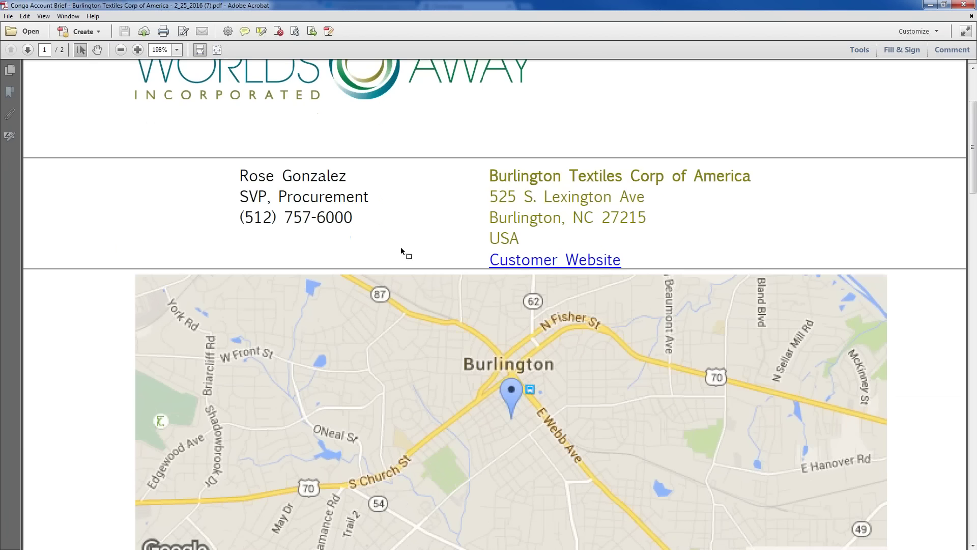
scroll(401, 246, "down", 12)
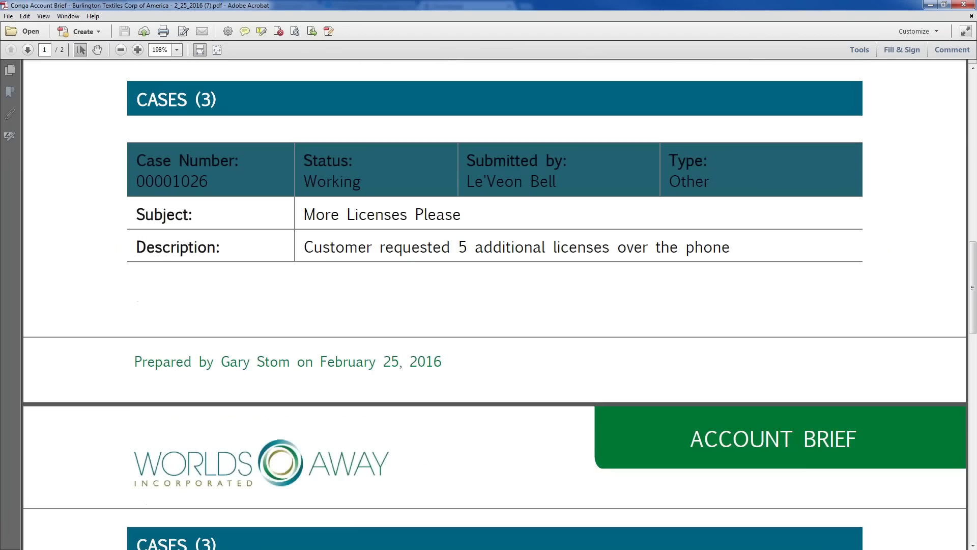
scroll(414, 274, "down", 8)
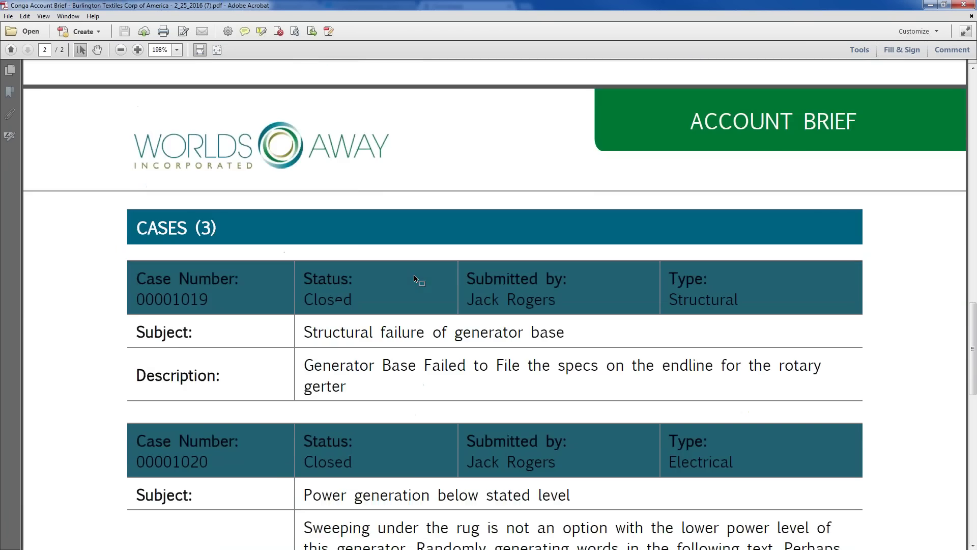
scroll(414, 274, "down", 3)
scroll(414, 274, "down", 4)
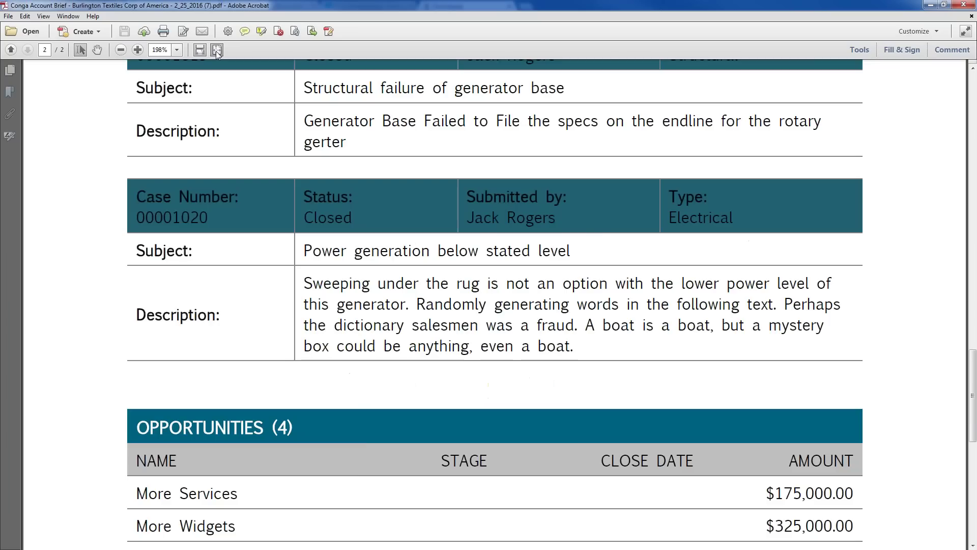
key("ctrl+0")
scroll(473, 434, "up", 2)
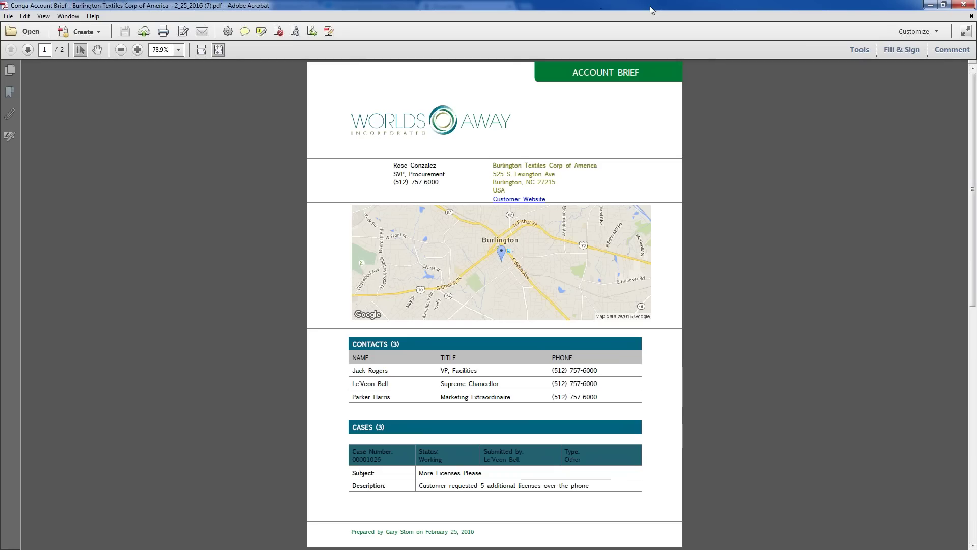
Shrink the Account Brief PDF window aside and return to the Burlington Textiles Corp account page.
left_click_drag(652, 10, 578, 94)
left_click(34, 5)
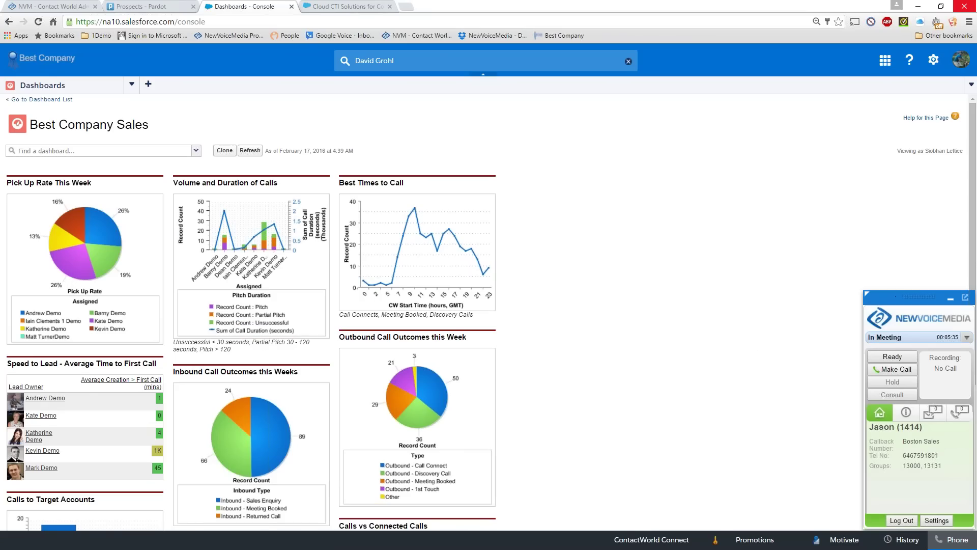
Open the NewVoiceMedia softphone Settings from the In Meeting status menu.
left_click(906, 338)
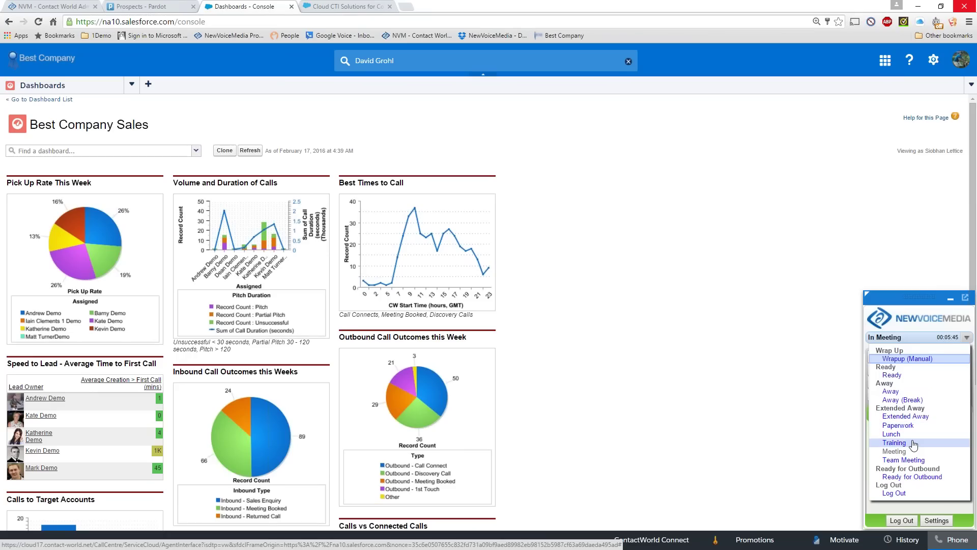
left_click(937, 520)
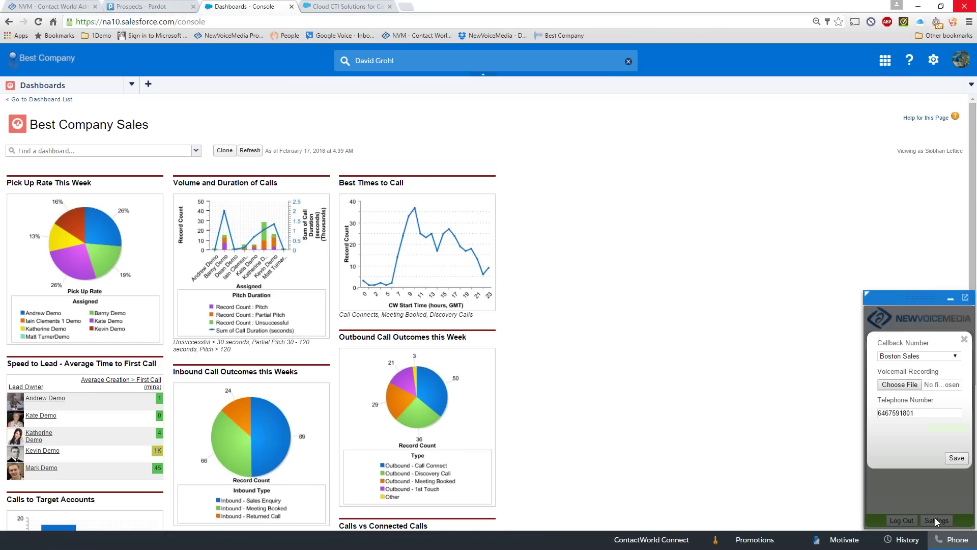
left_click(902, 358)
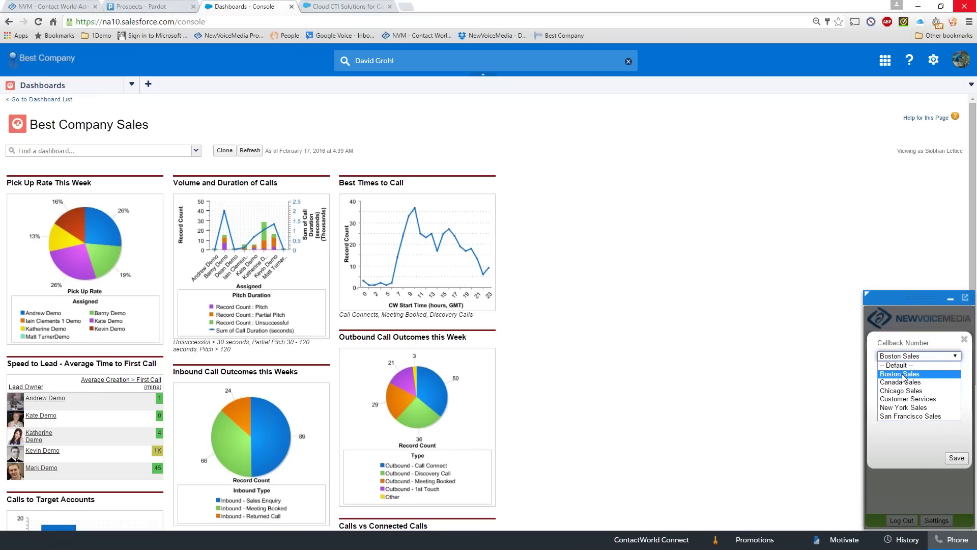
left_click(902, 375)
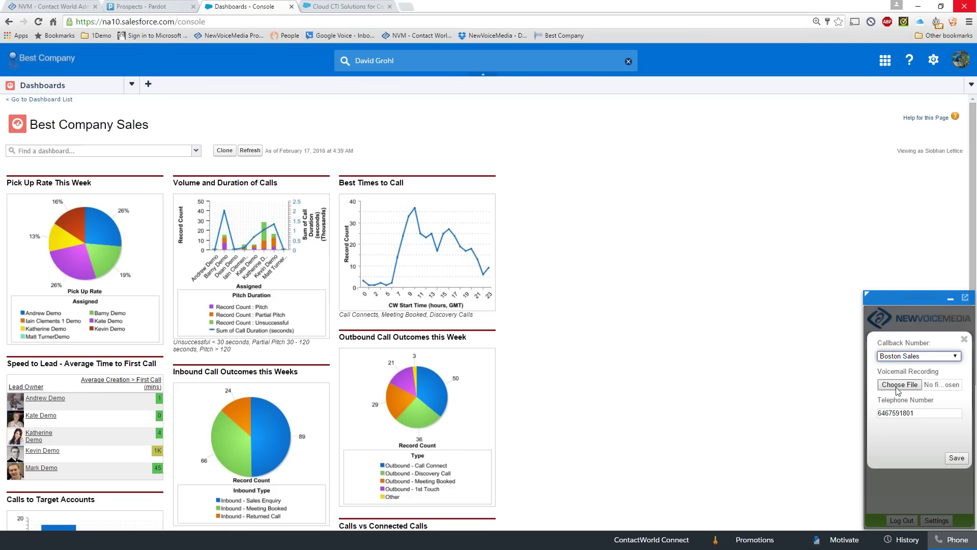
left_click(931, 413)
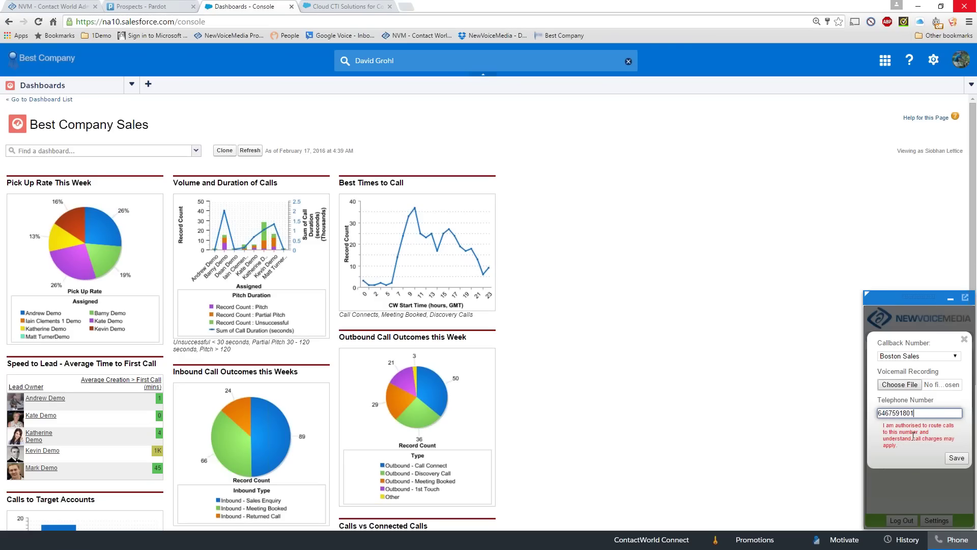
left_click(964, 339)
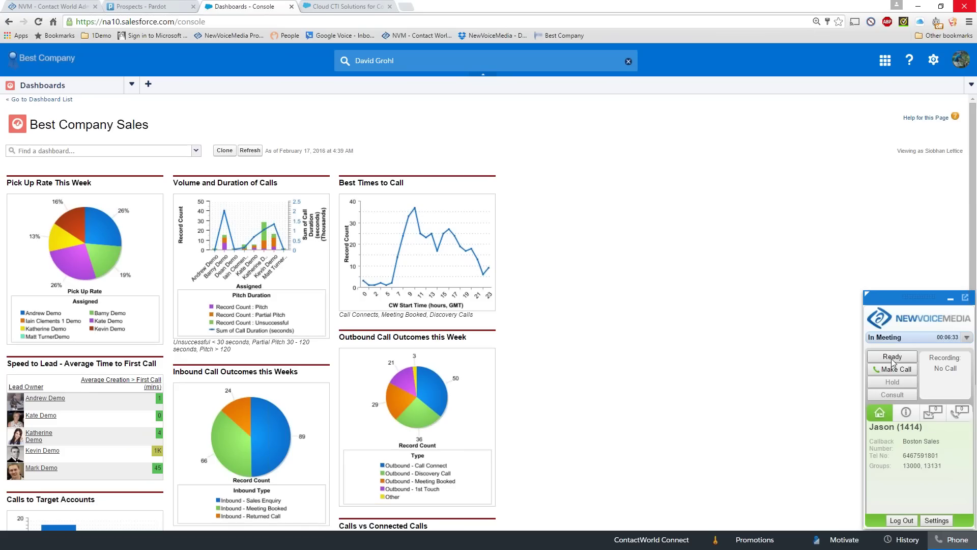
Set the softphone to Ready and review the screen-popped caller's contact record.
left_click(894, 358)
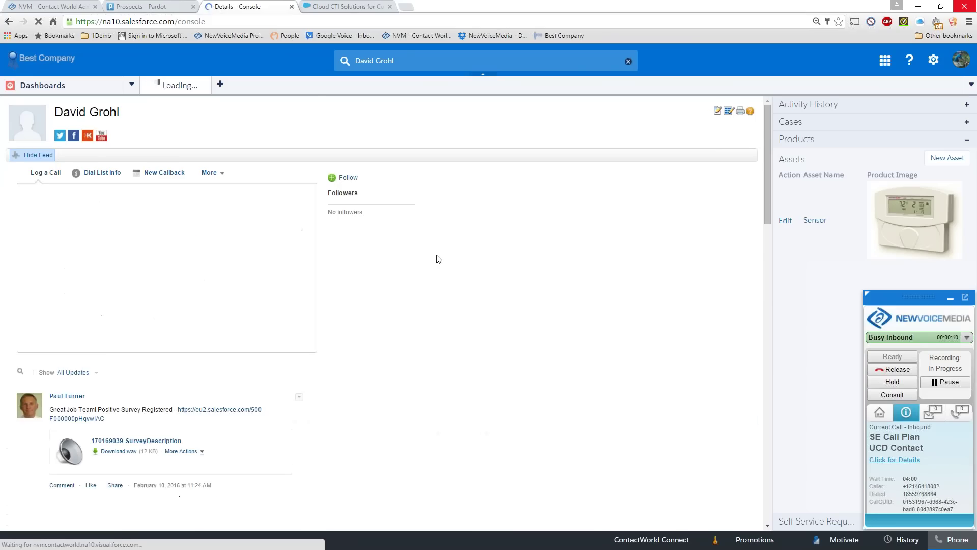
scroll(438, 259, "down", 8)
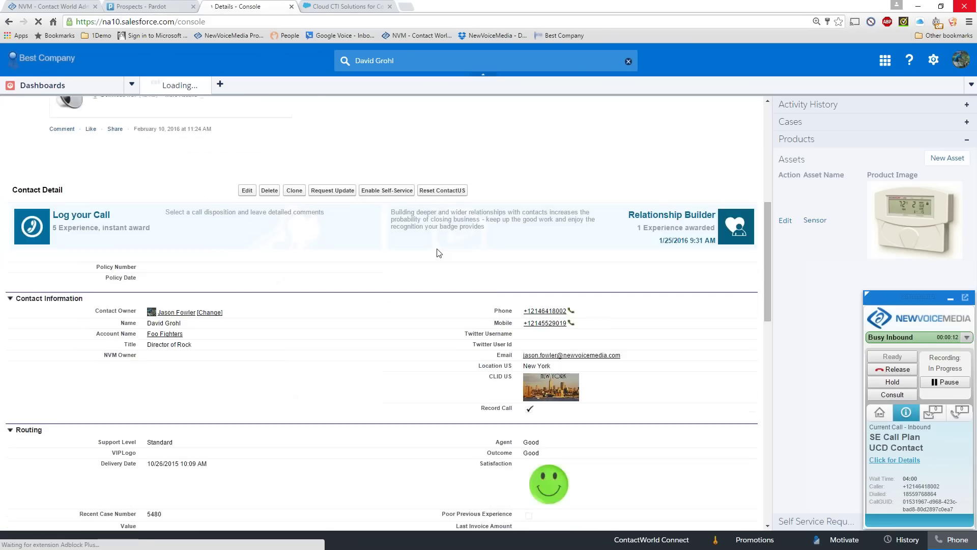
scroll(407, 257, "down", 1)
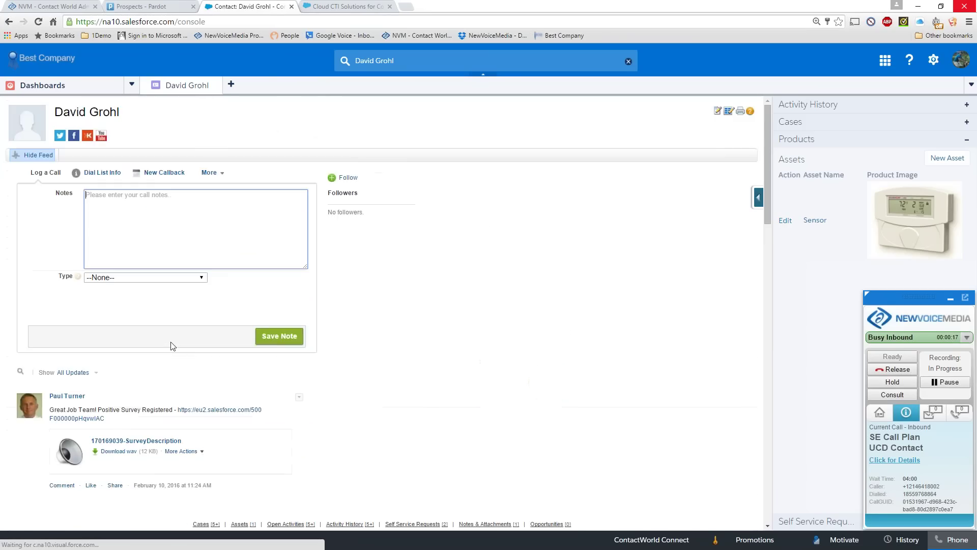
scroll(174, 346, "down", 8)
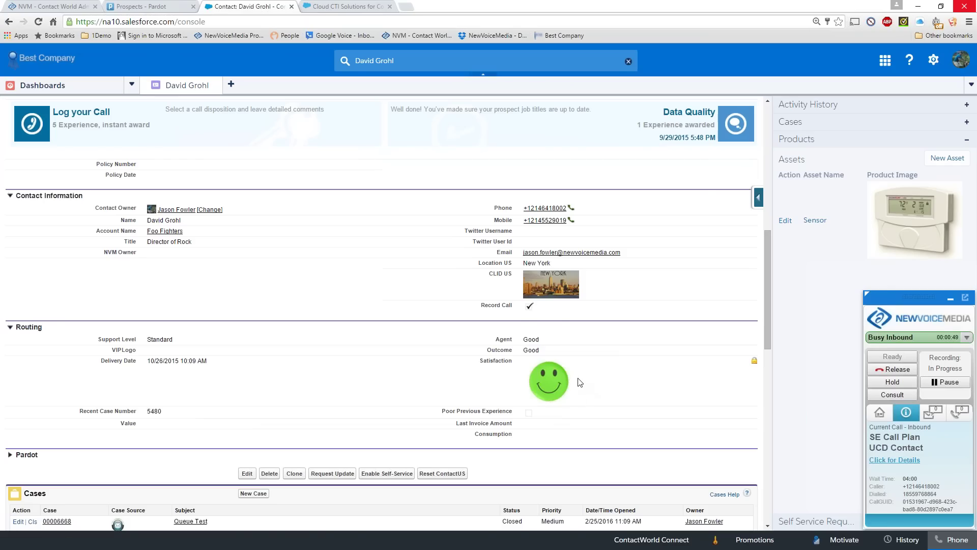
Open the 'Inbound call from' task in the contact's Activity History.
scroll(581, 382, "up", 1)
scroll(581, 383, "up", 4)
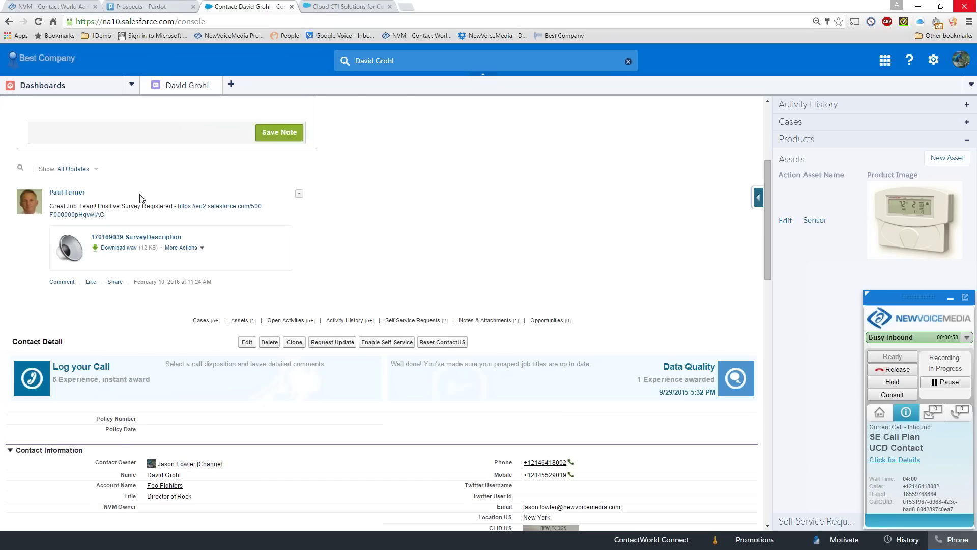
scroll(254, 209, "down", 6)
scroll(321, 320, "down", 10)
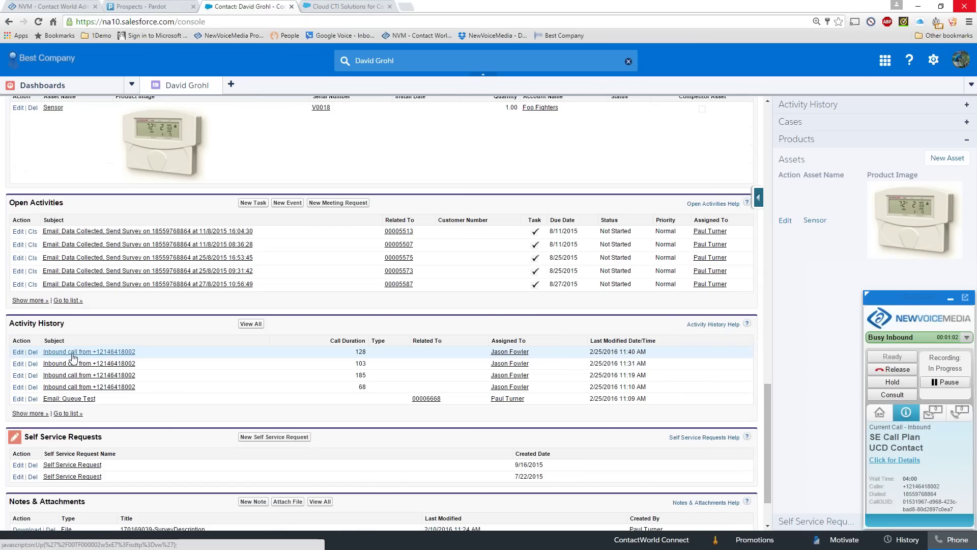
left_click(88, 352)
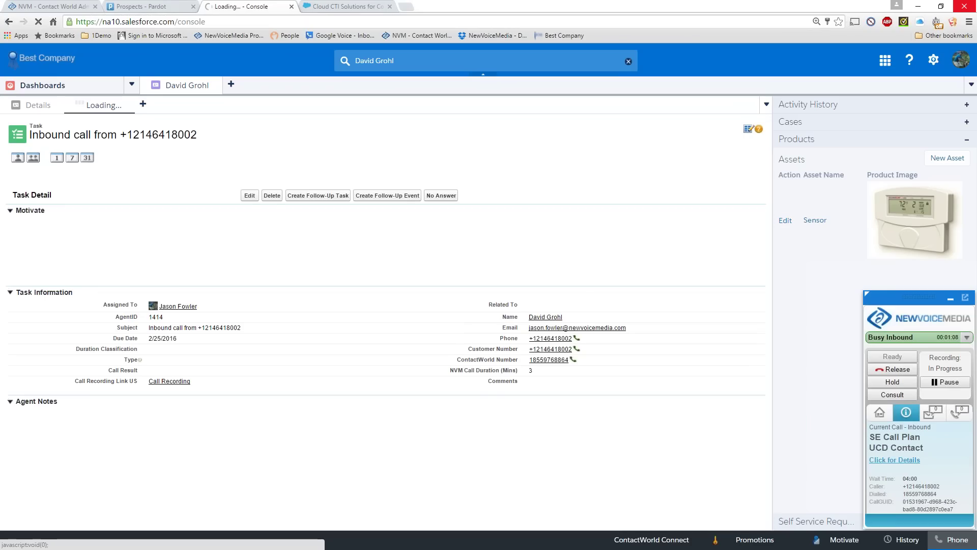
Review the logged call's details and recording, then go to the Cloud CTI Solutions tab.
scroll(536, 407, "down", 5)
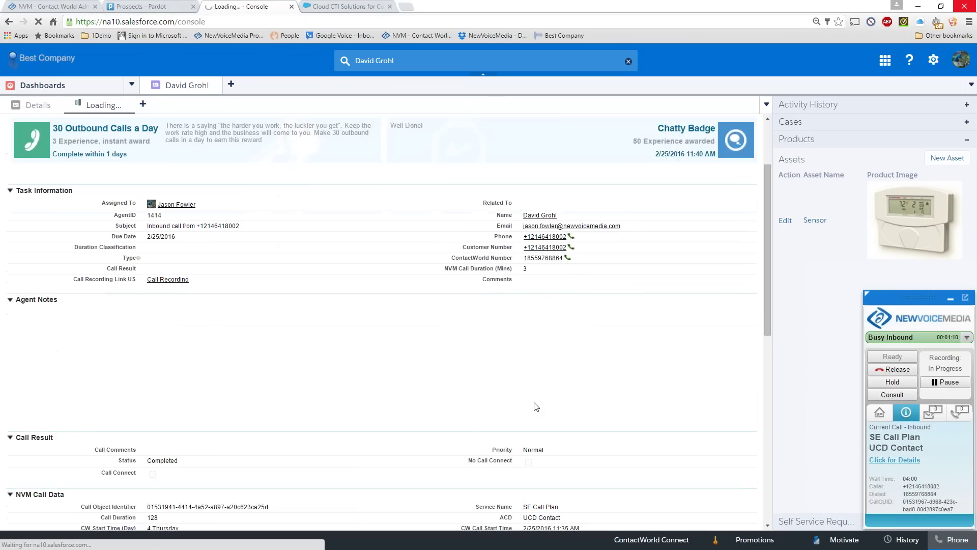
scroll(531, 434, "down", 5)
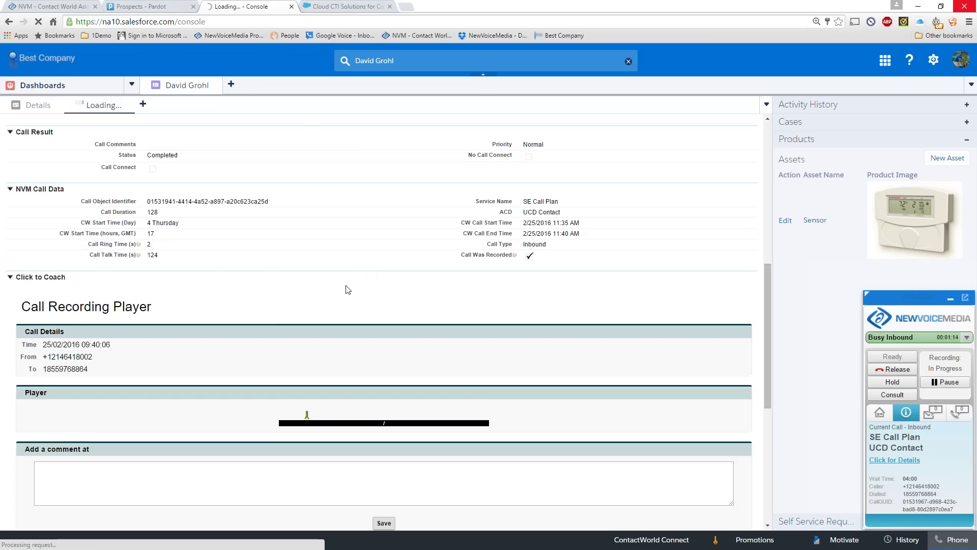
scroll(284, 414, "down", 3)
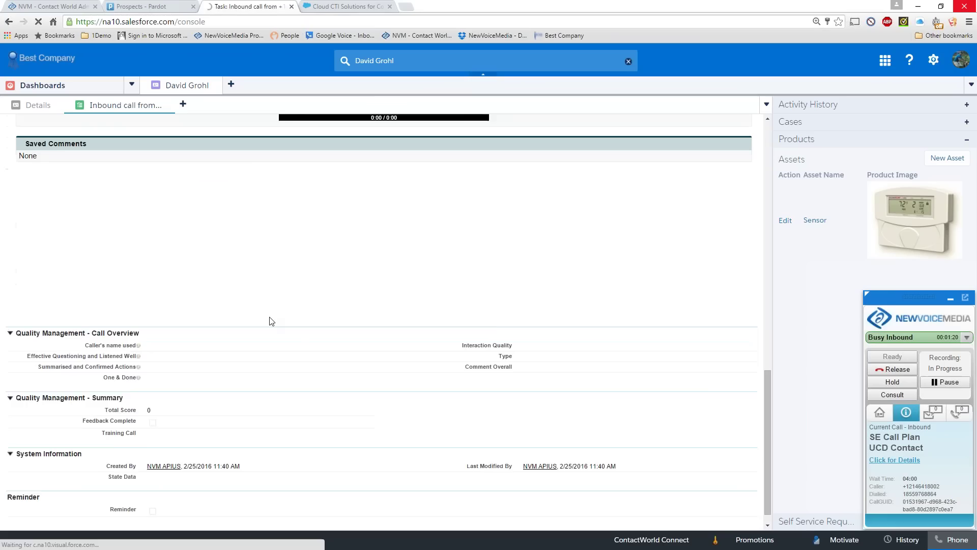
scroll(272, 321, "down", 1)
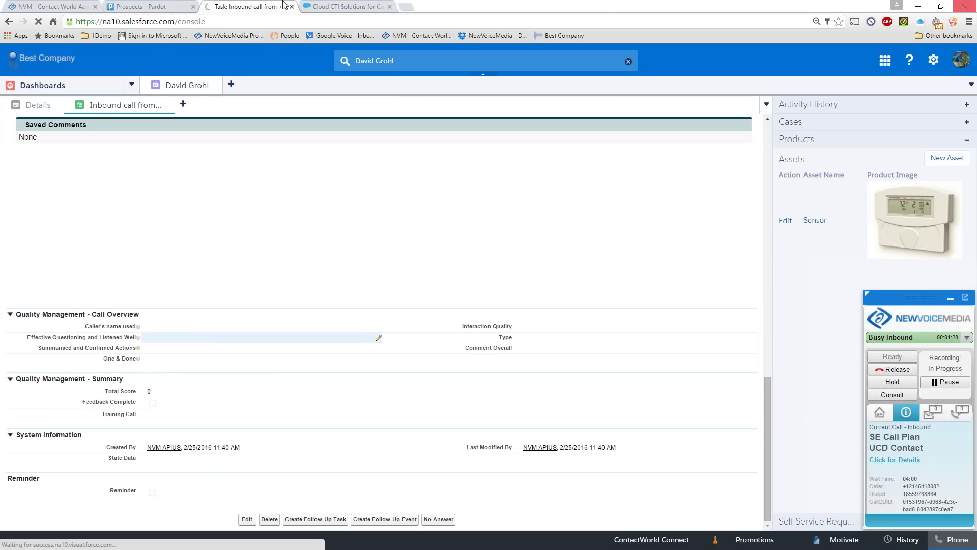
left_click(337, 7)
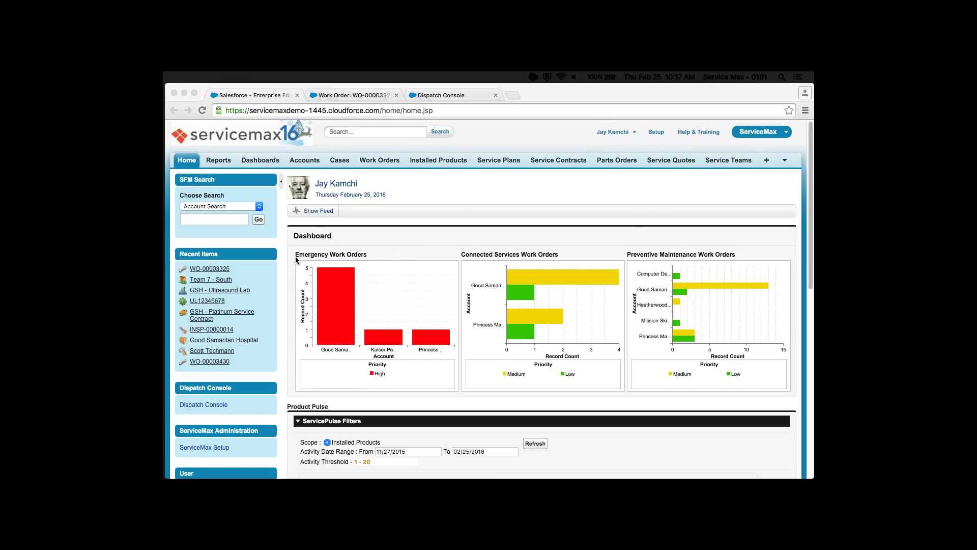
scroll(295, 263, "down", 3)
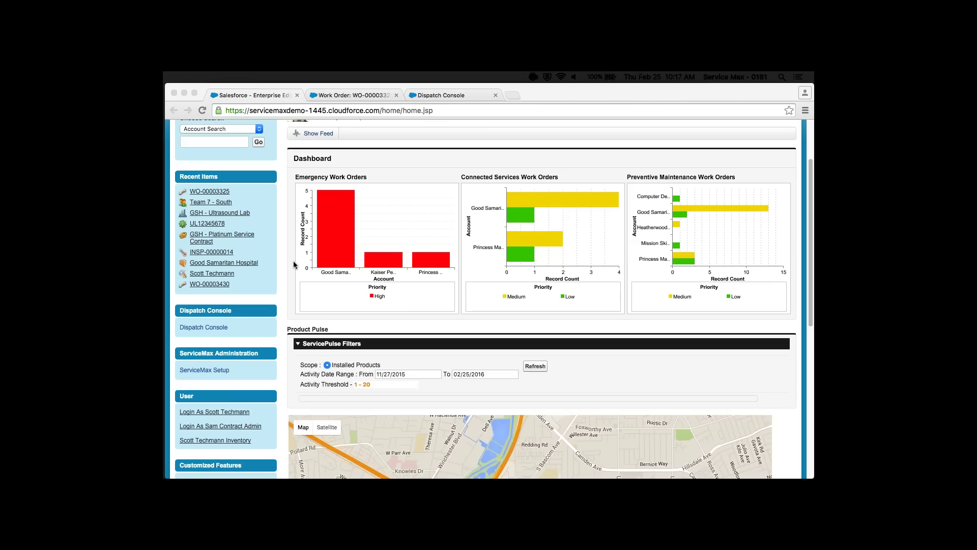
scroll(294, 263, "down", 4)
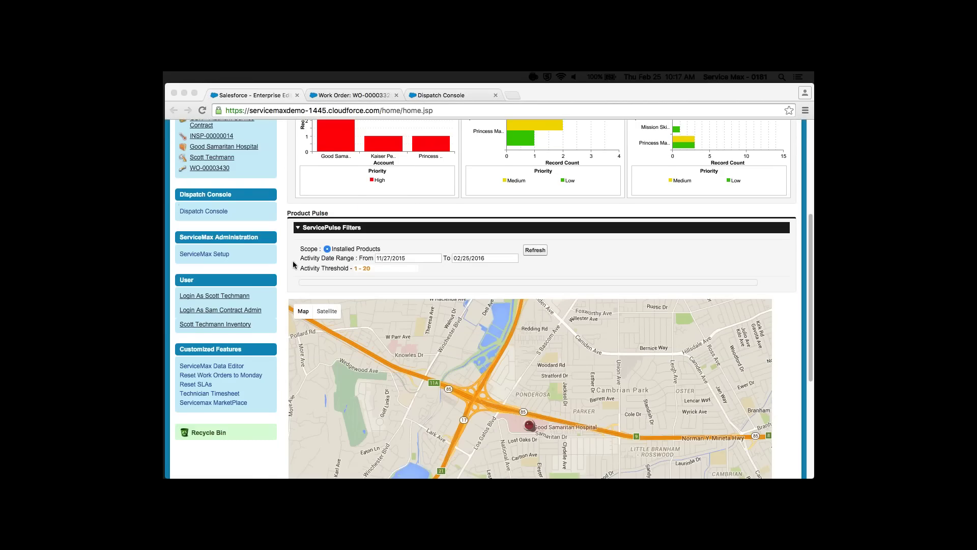
scroll(294, 264, "down", 1)
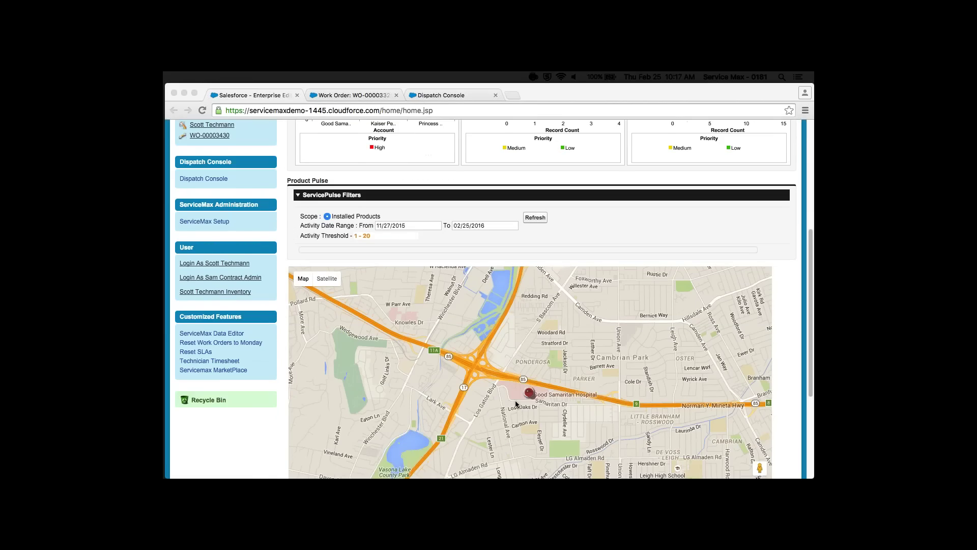
View work order WO-00003325, then bring up the ServiceMax Dispatch Console.
left_click(357, 96)
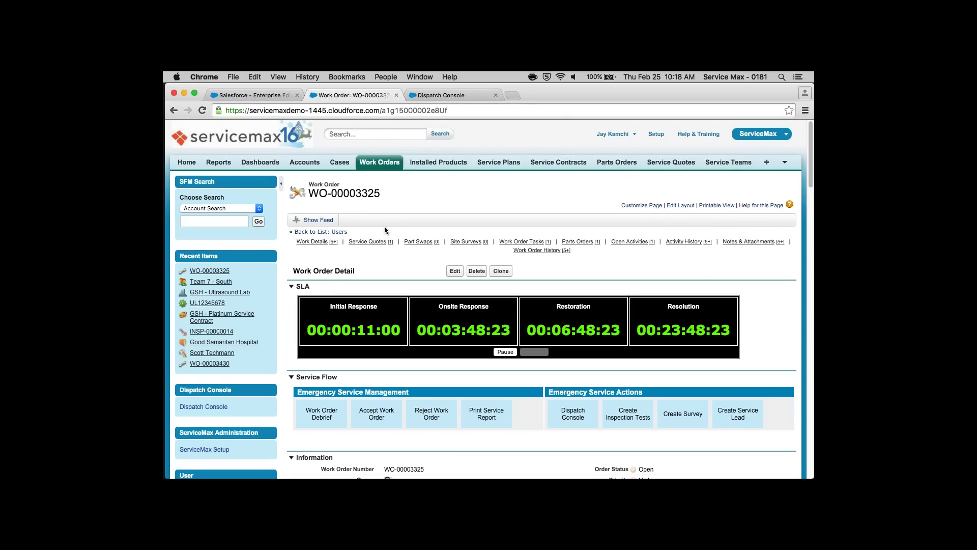
left_click(444, 96)
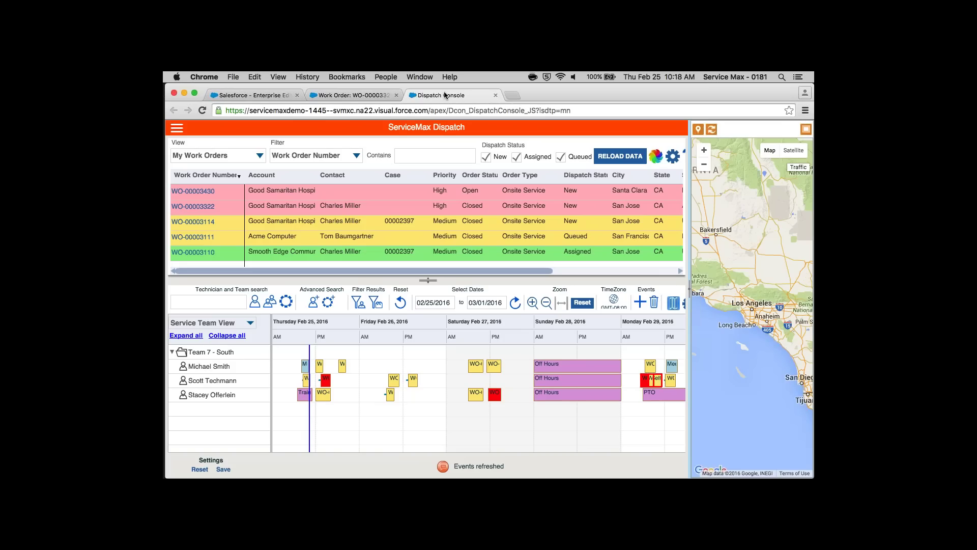
Switch to QuickTime Player to show the mirrored iPad.
key("super+Tab")
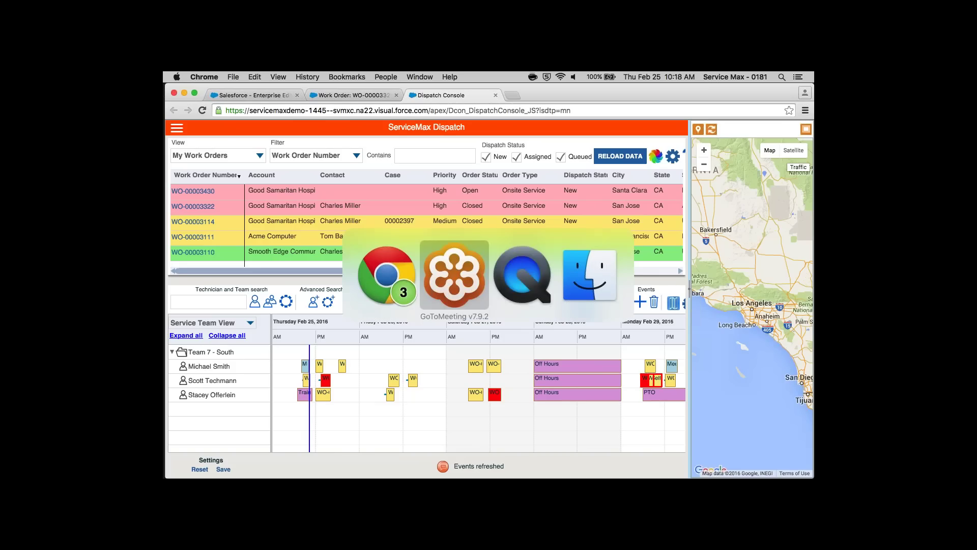
key("super+Tab")
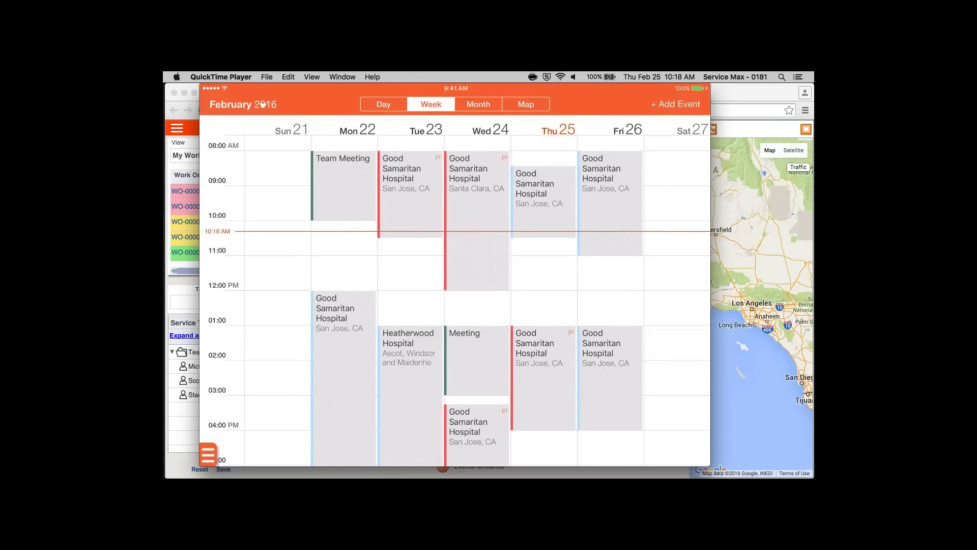
mouse_move(607, 286)
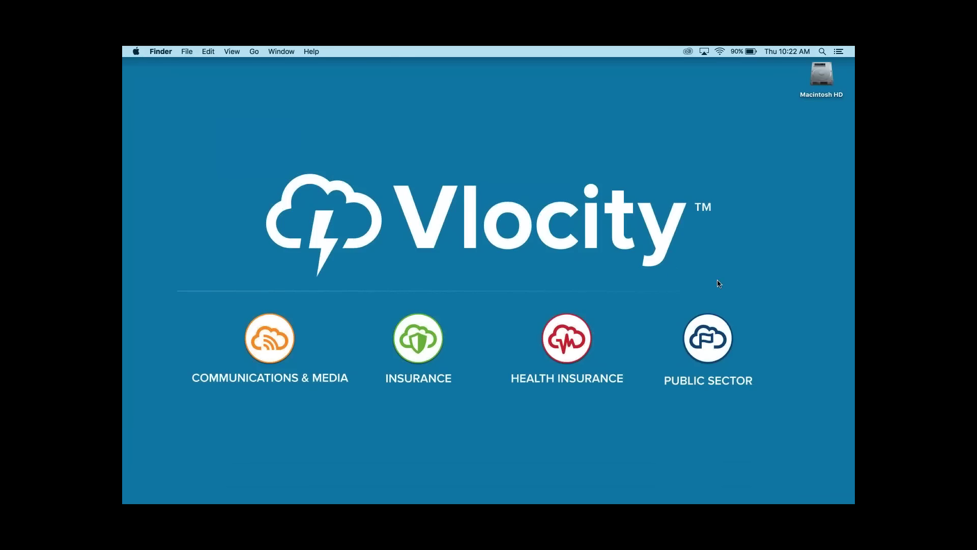
Restore the minimized Policies - Console Chrome window from the Dock.
mouse_move(690, 498)
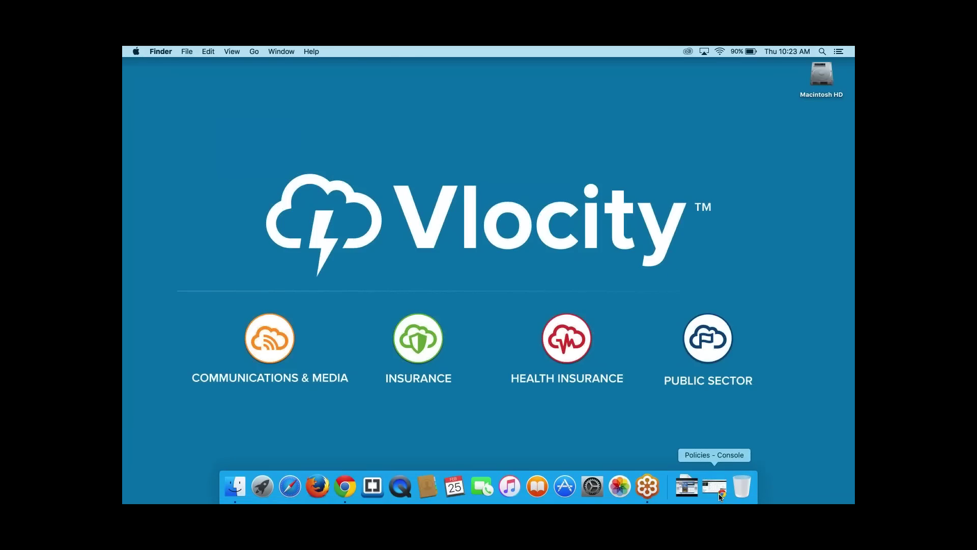
left_click(719, 495)
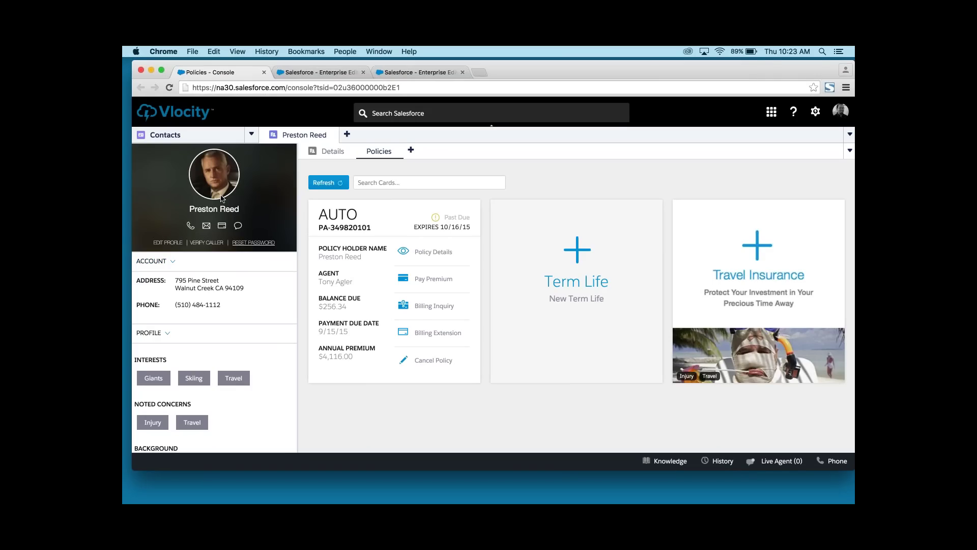
Scroll the contact's story timeline, narrow the Chrome window, then widen it partway again.
scroll(222, 199, "down", 10)
scroll(222, 198, "down", 12)
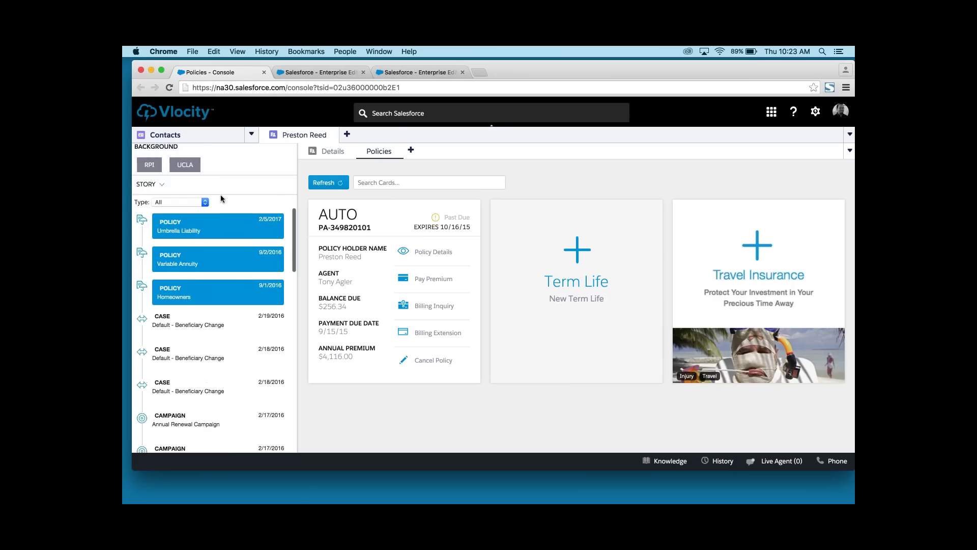
scroll(216, 299, "down", 15)
scroll(214, 298, "down", 5)
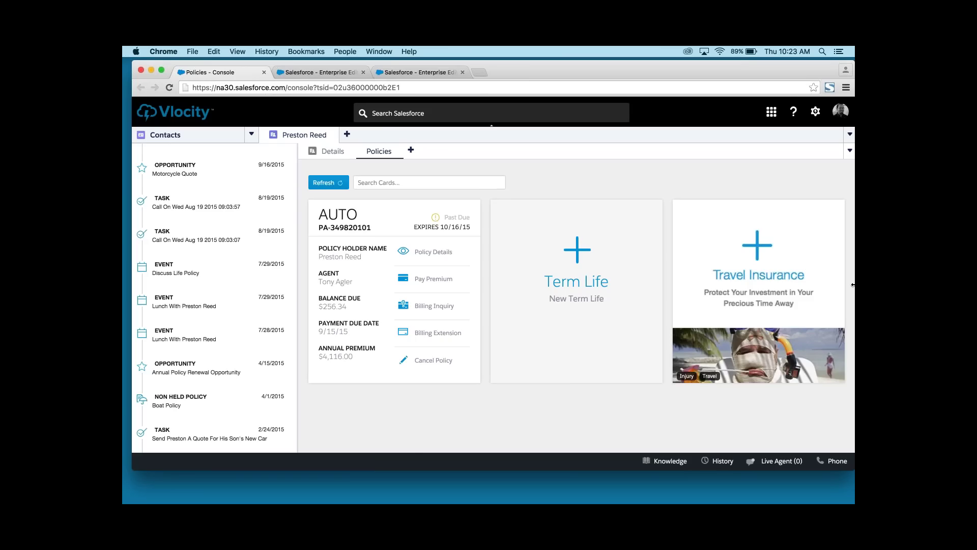
left_click_drag(853, 285, 550, 291)
scroll(476, 283, "down", 3)
scroll(476, 283, "down", 5)
scroll(477, 283, "up", 6)
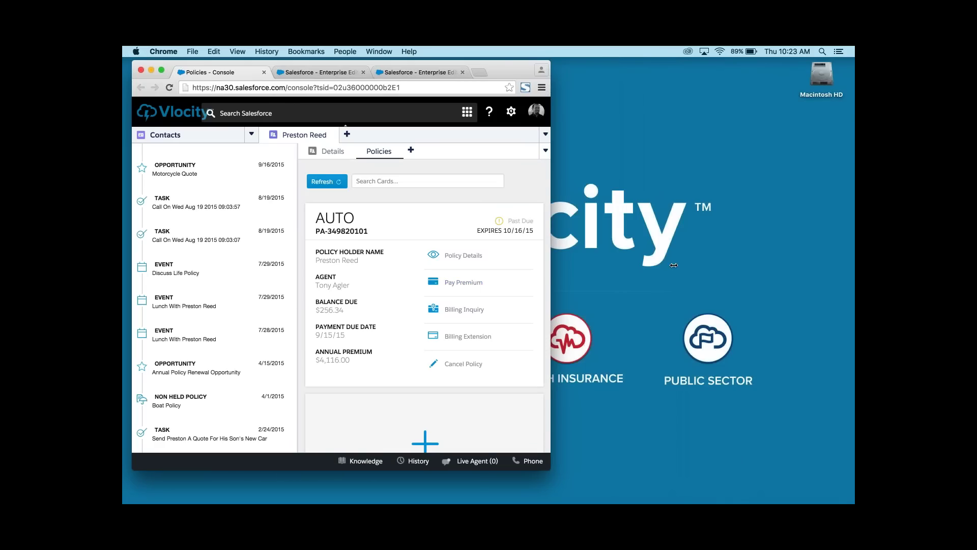
left_click_drag(674, 265, 740, 265)
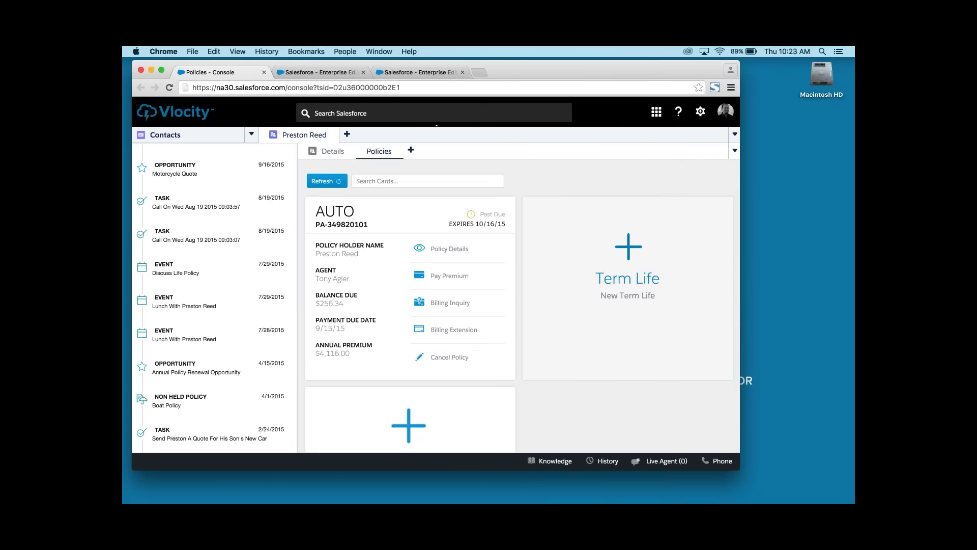
left_click(402, 211)
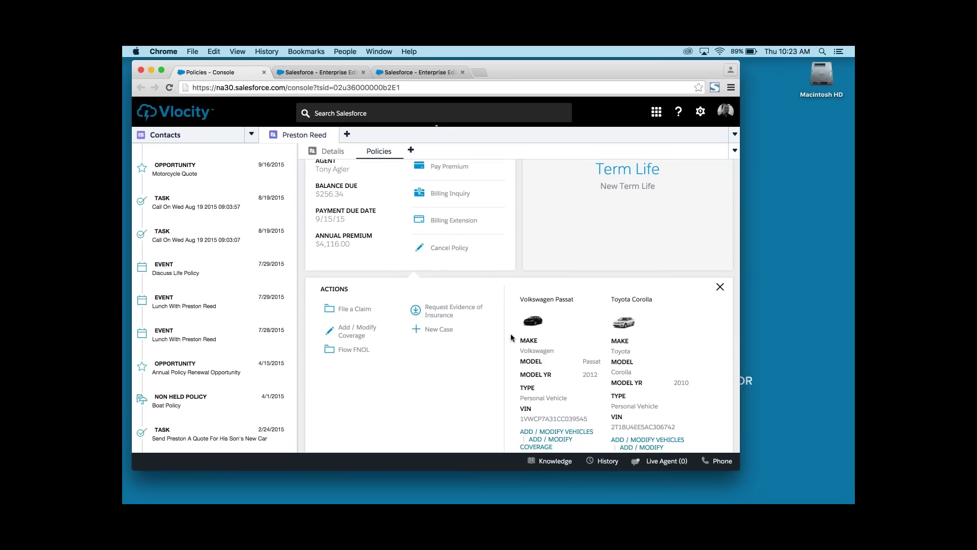
left_click(360, 310)
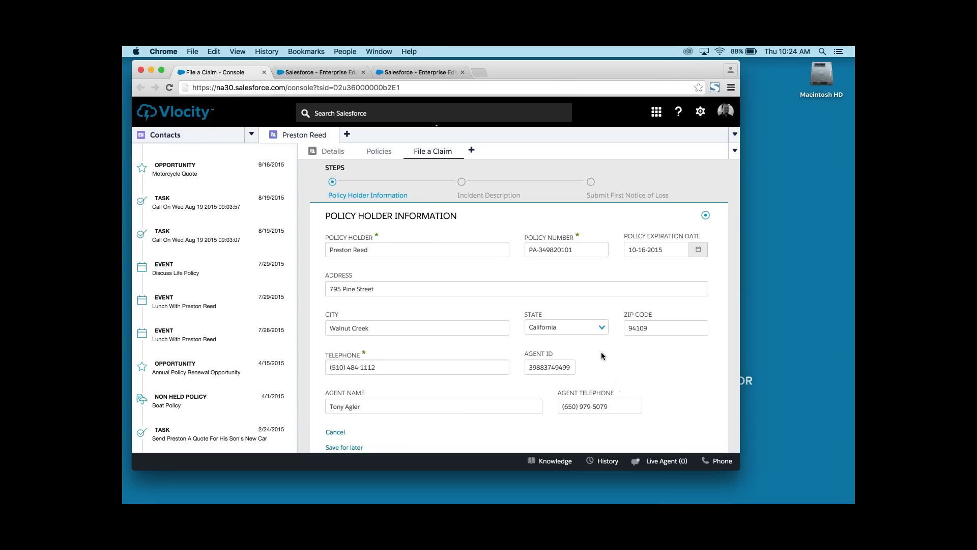
Close the claim subtab and open the First Notice of Loss/Auto Claim OmniScript in the designer.
left_click(459, 152)
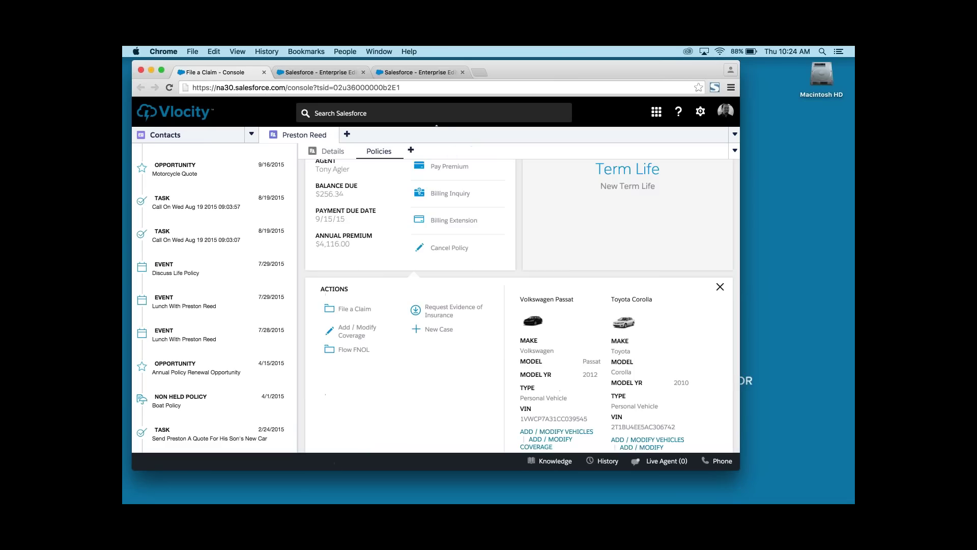
left_click(313, 74)
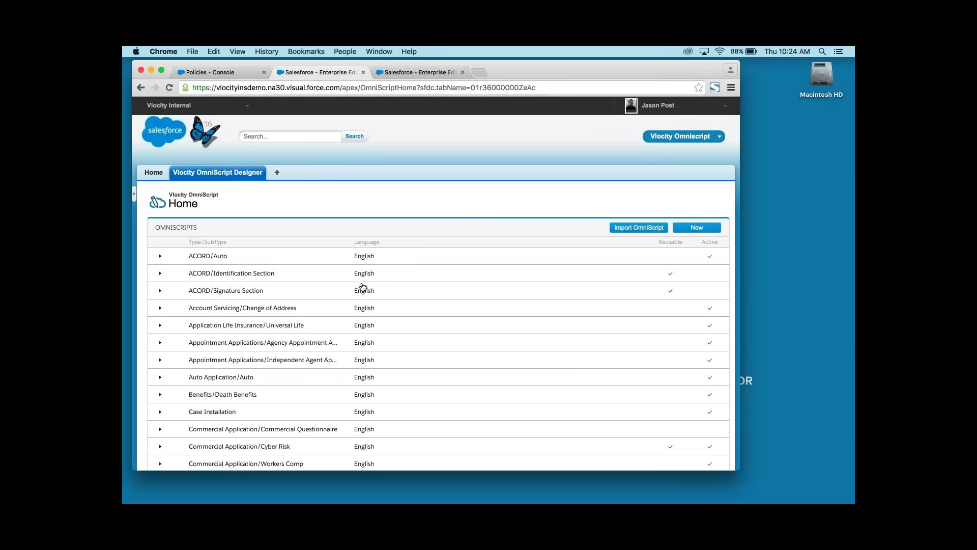
scroll(420, 296, "down", 5)
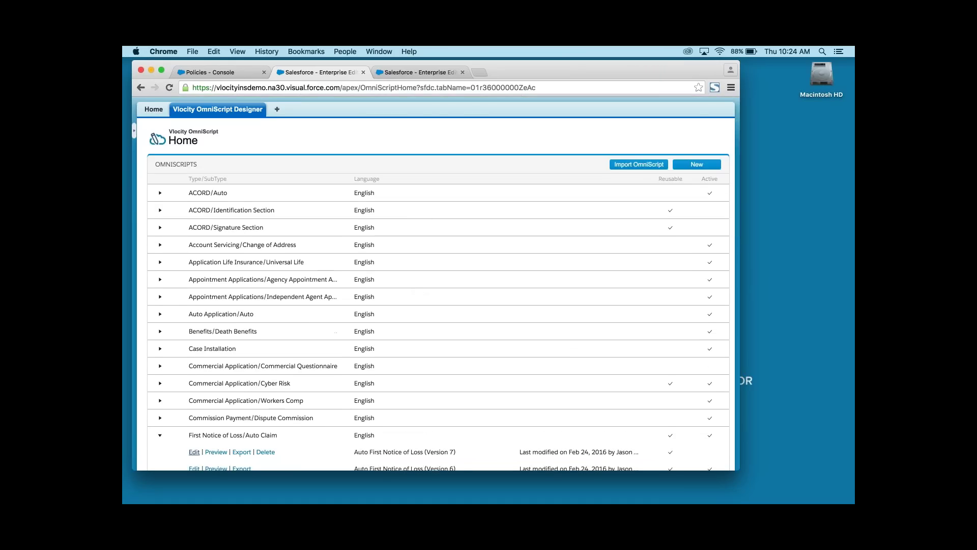
scroll(443, 283, "down", 4)
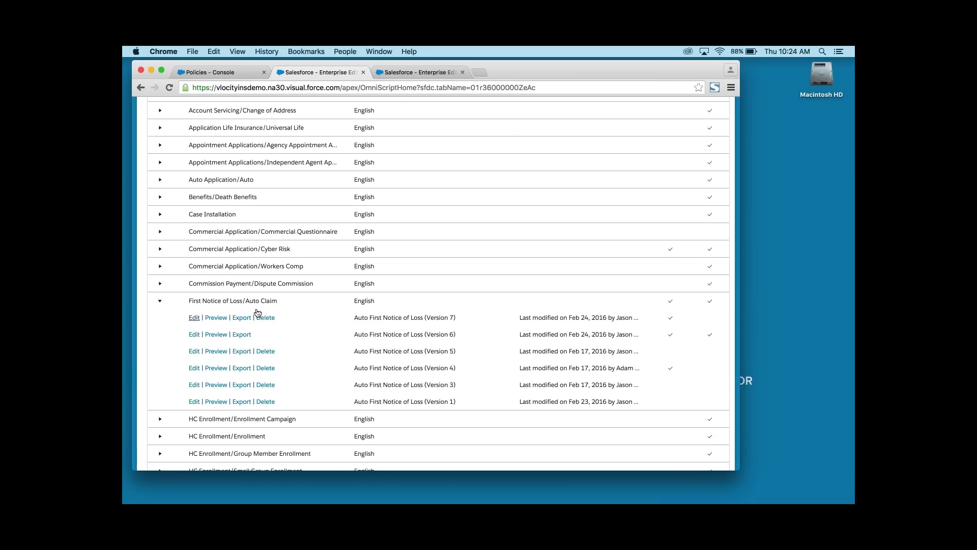
key("ctrl+Tab")
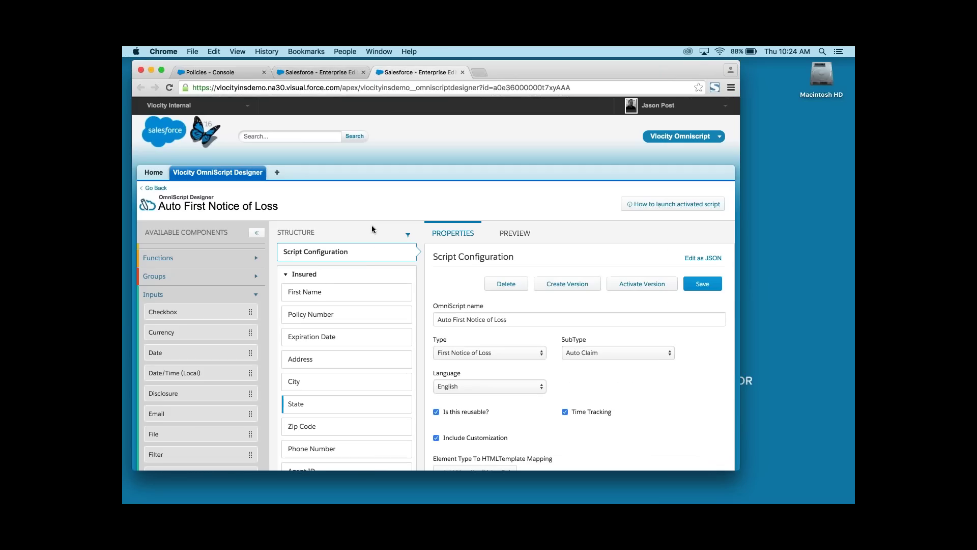
Add a required Email input below Phone Number in the Insured step, at control width 6.
scroll(369, 260, "down", 3)
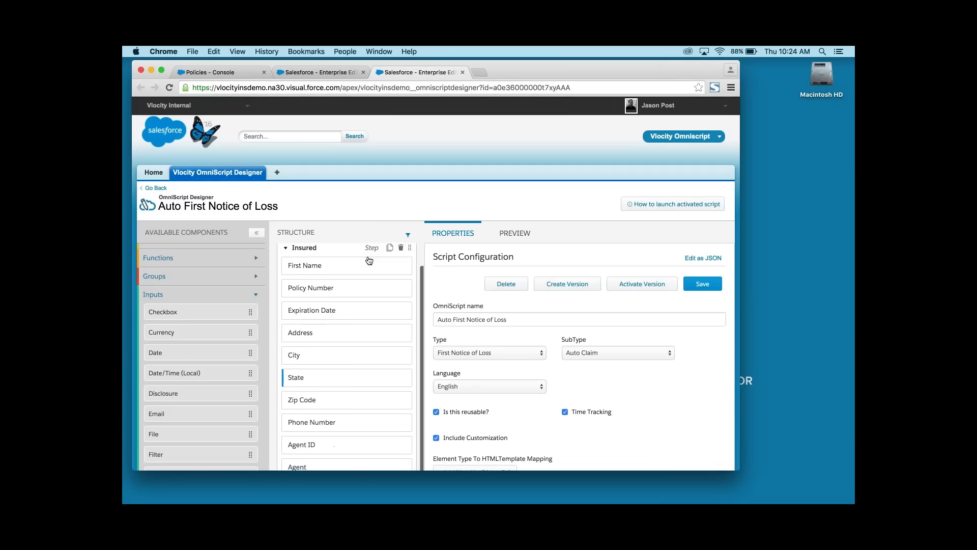
scroll(369, 260, "down", 5)
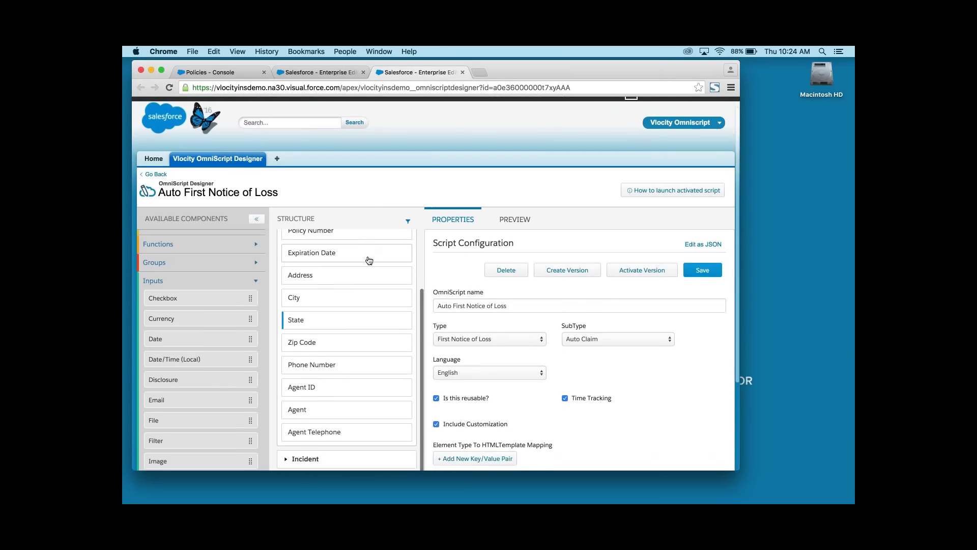
scroll(369, 261, "down", 2)
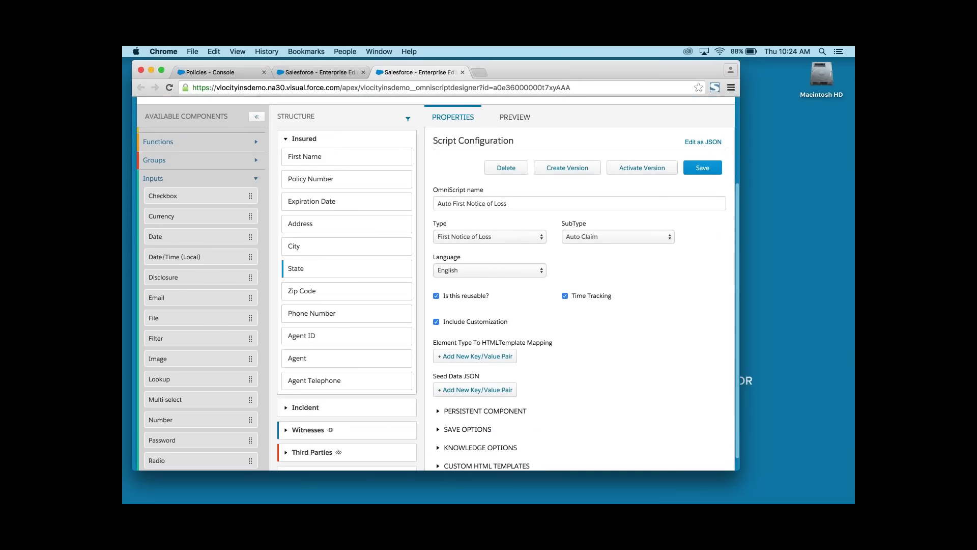
left_click_drag(253, 299, 398, 332)
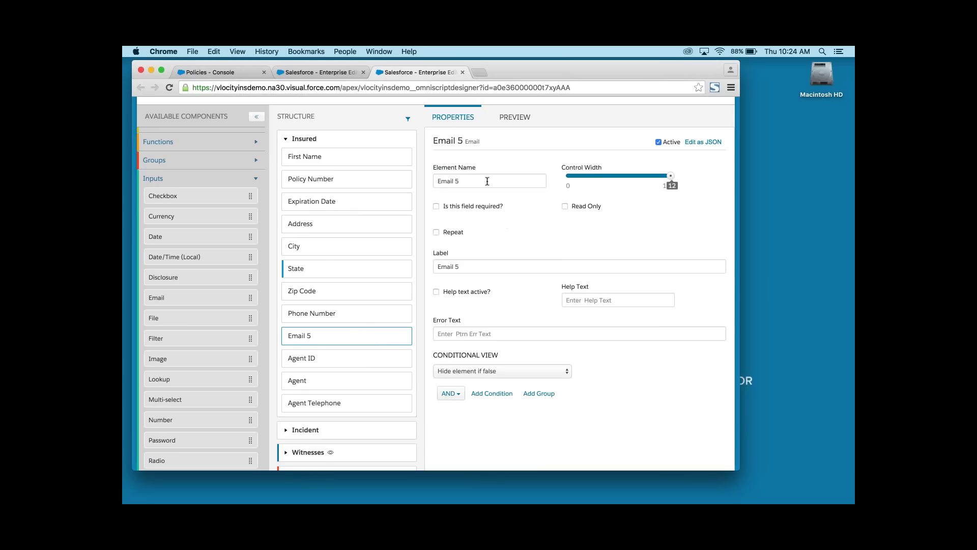
left_click_drag(460, 181, 422, 181)
type("Email")
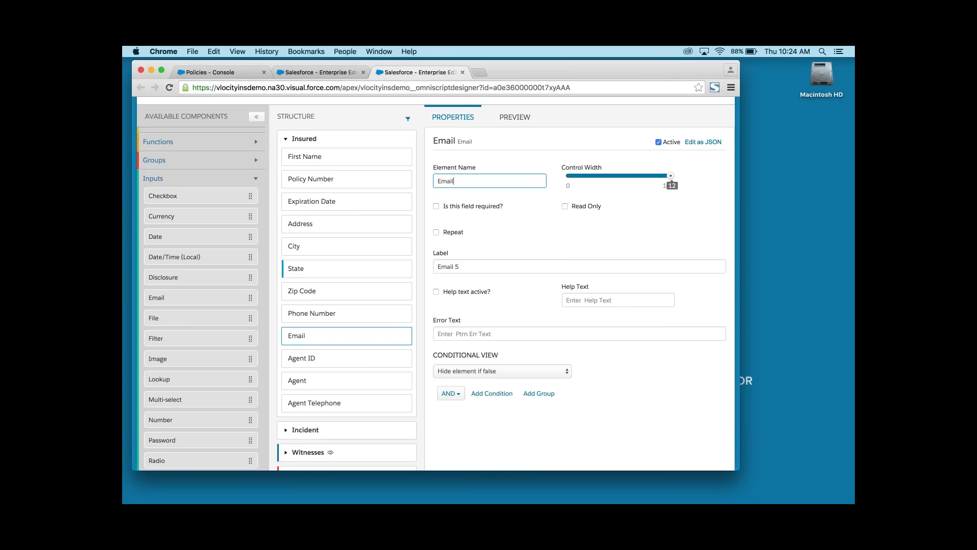
left_click_drag(671, 176, 619, 176)
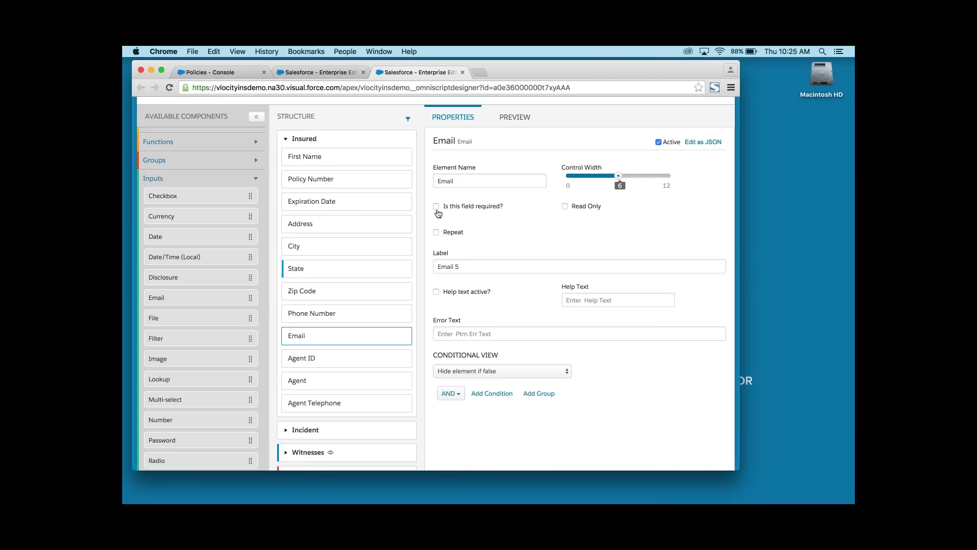
scroll(375, 284, "up", 5)
scroll(373, 286, "up", 2)
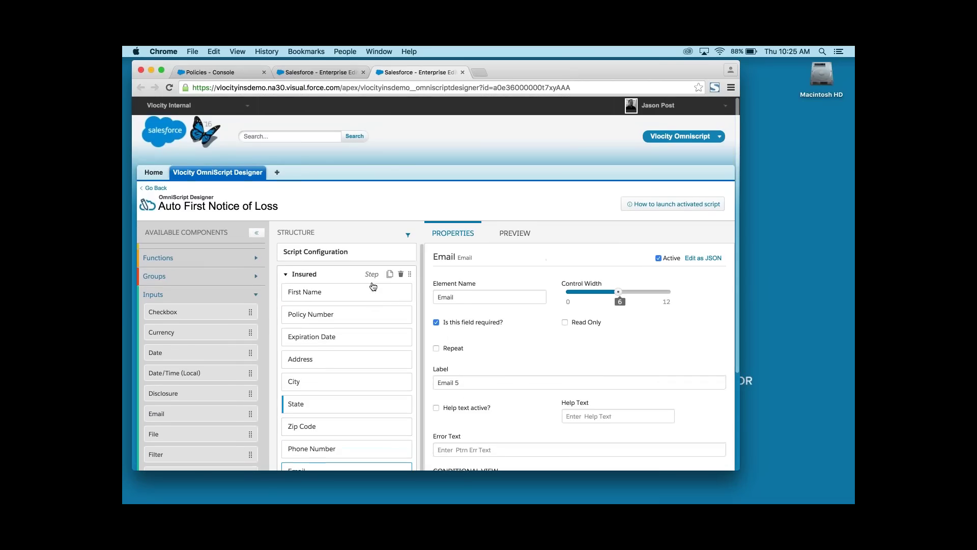
Activate version 7 of Auto First Notice of Loss and return to the Policies console.
left_click(344, 252)
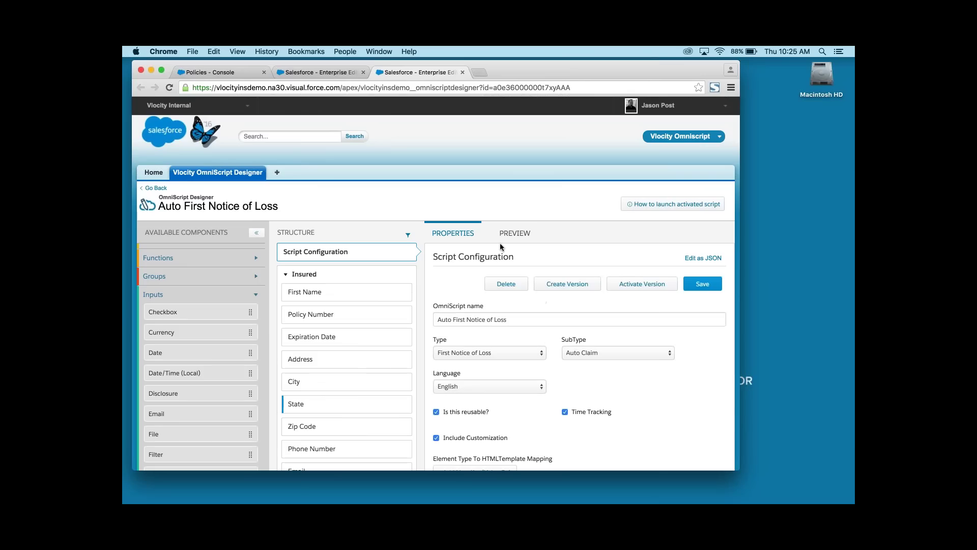
left_click(642, 285)
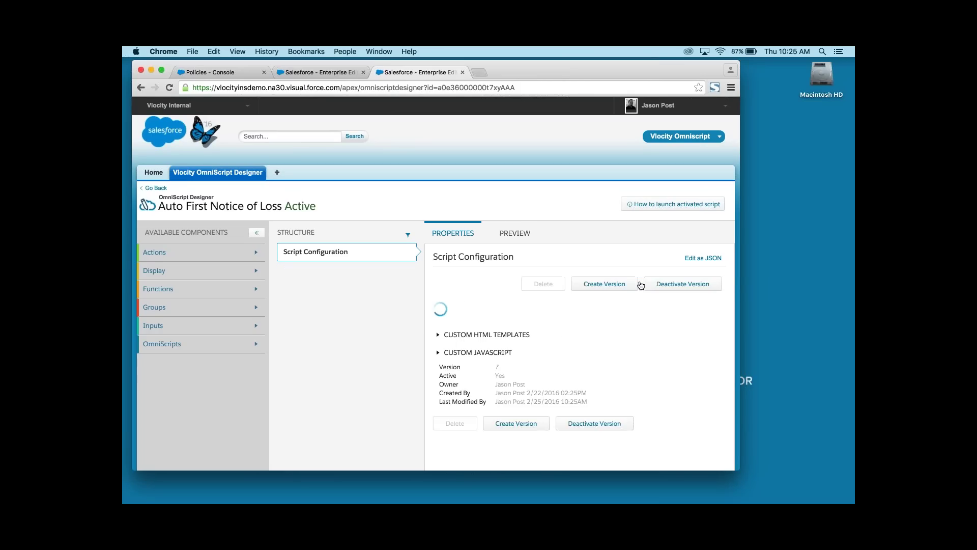
left_click(232, 76)
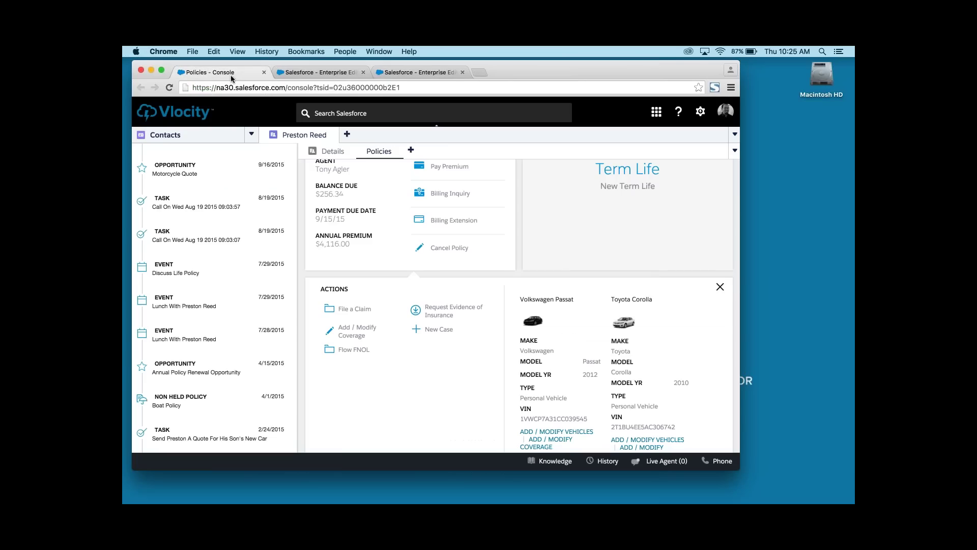
File a claim on the AUTO policy and scroll the contact timeline back to the top.
left_click(354, 312)
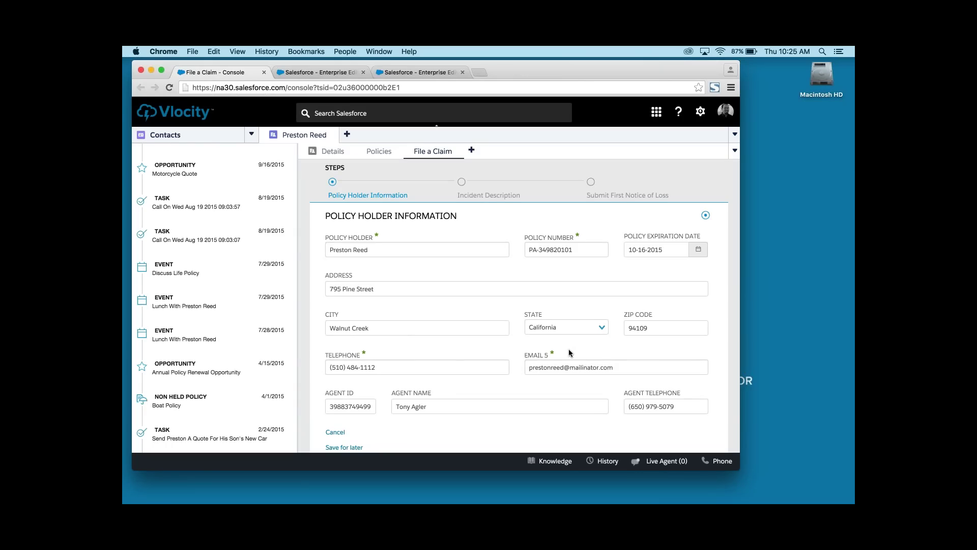
scroll(225, 362, "up", 5)
scroll(225, 362, "up", 5)
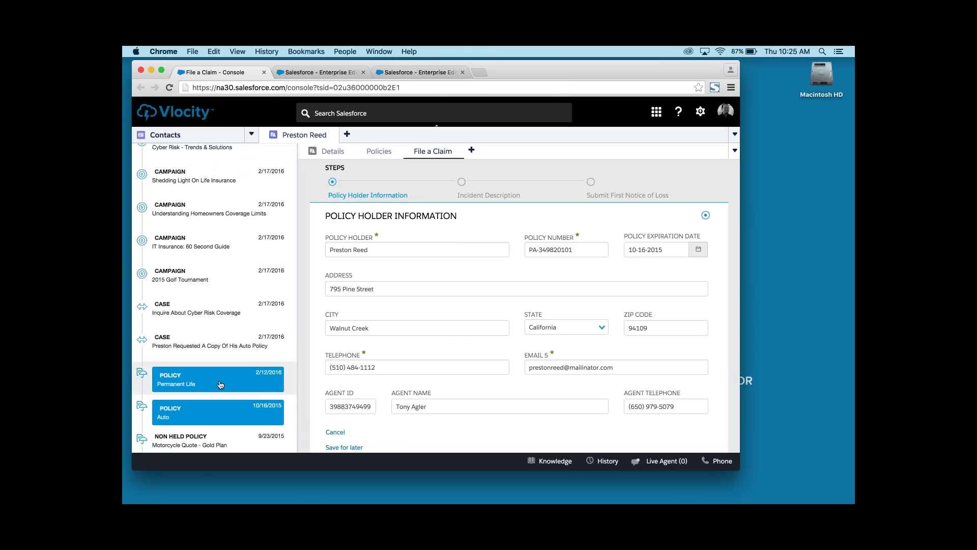
scroll(220, 384, "up", 10)
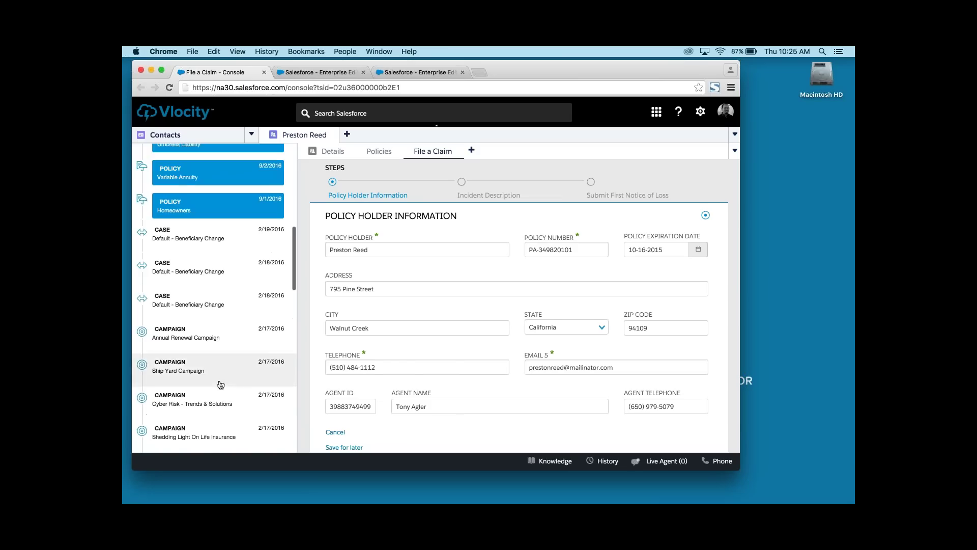
scroll(221, 384, "up", 3)
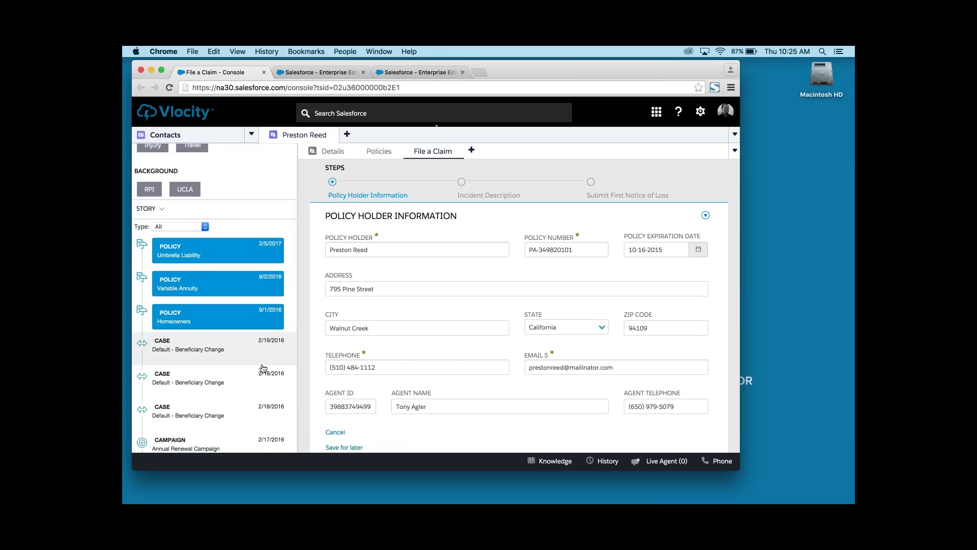
scroll(214, 372, "up", 5)
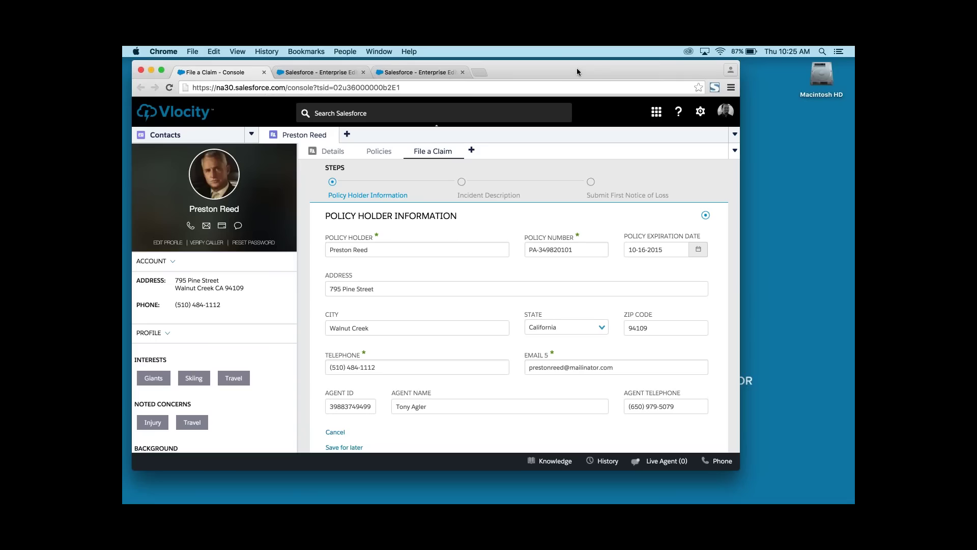
Close the File a Claim form and the Actions panel, and narrow the browser window.
left_click(458, 151)
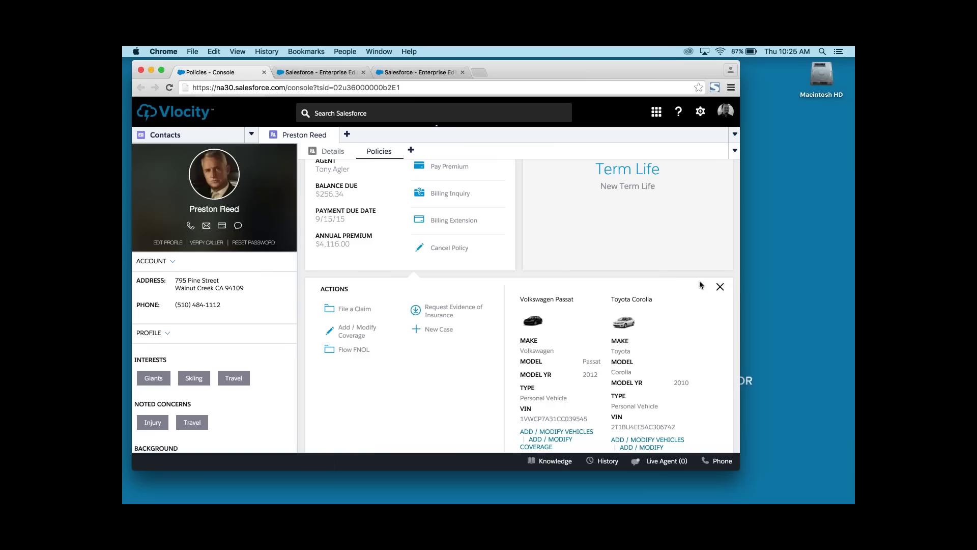
left_click(721, 286)
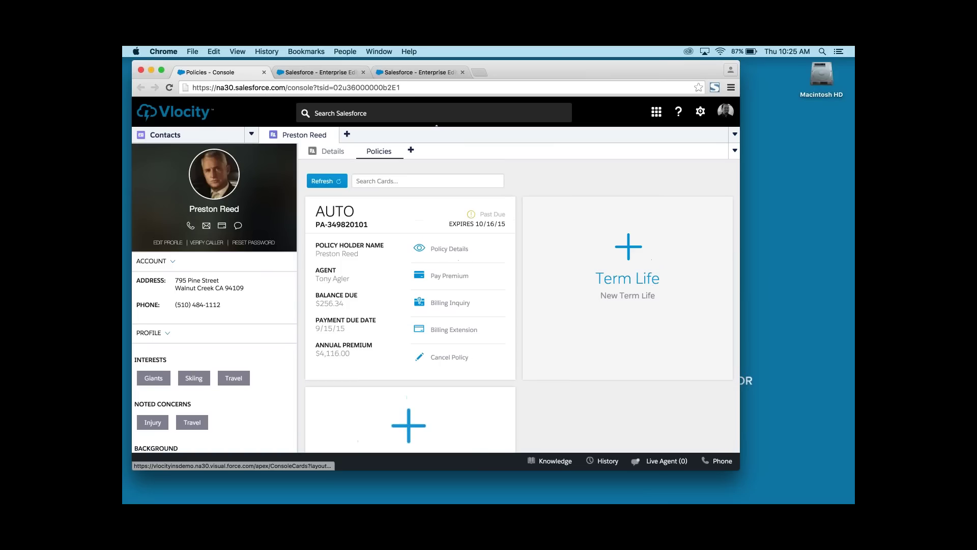
left_click_drag(739, 251, 541, 251)
scroll(427, 263, "down", 7)
scroll(428, 263, "up", 4)
scroll(427, 263, "up", 3)
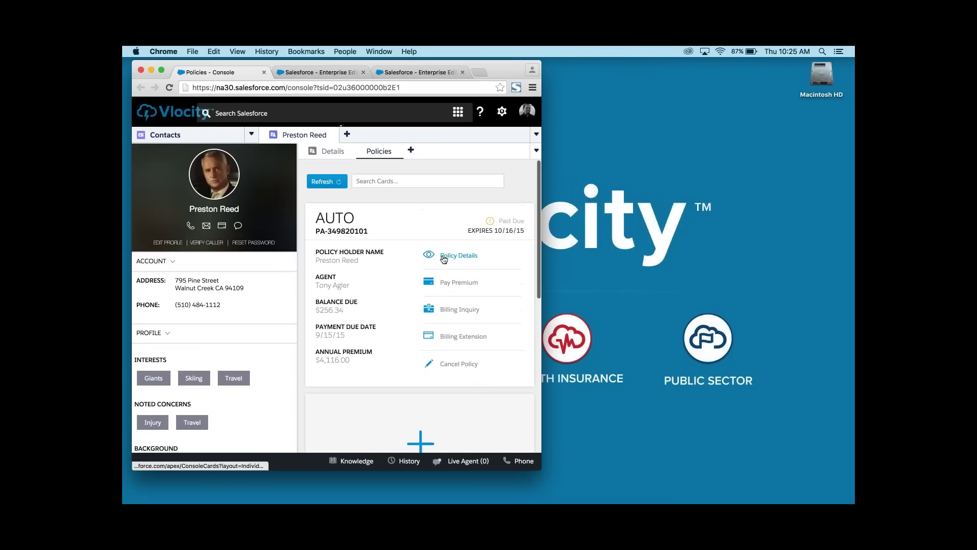
Show the AUTO policy's Actions flyout, then close it again.
left_click(426, 221)
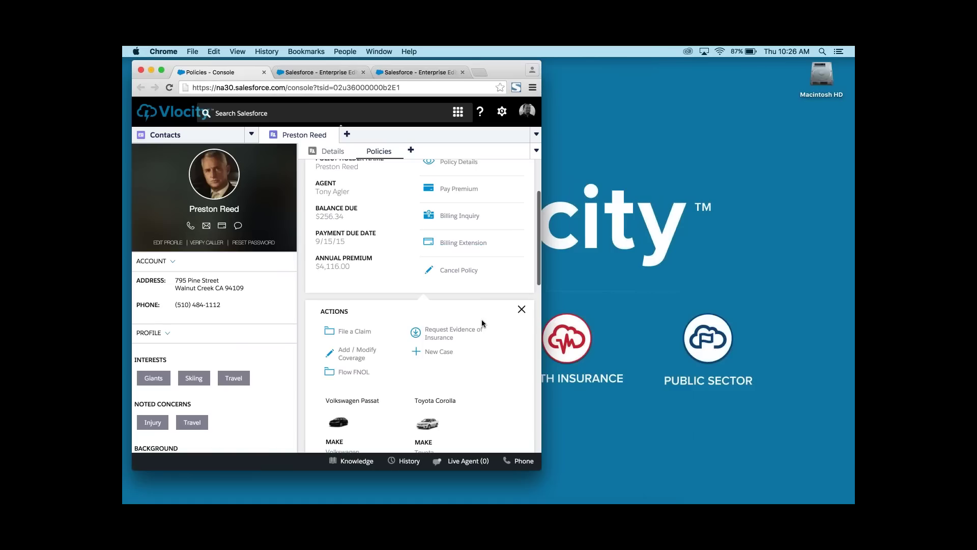
scroll(481, 322, "down", 5)
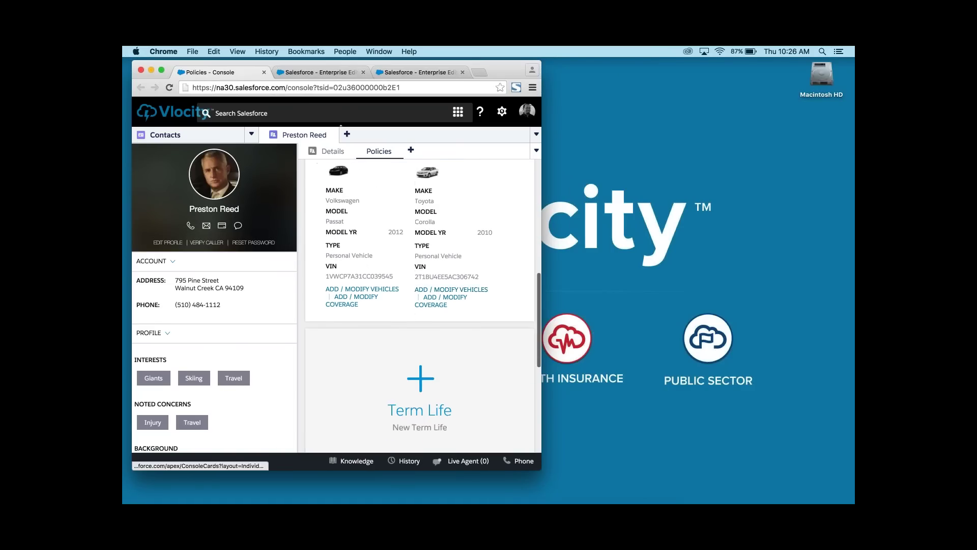
scroll(420, 305, "up", 8)
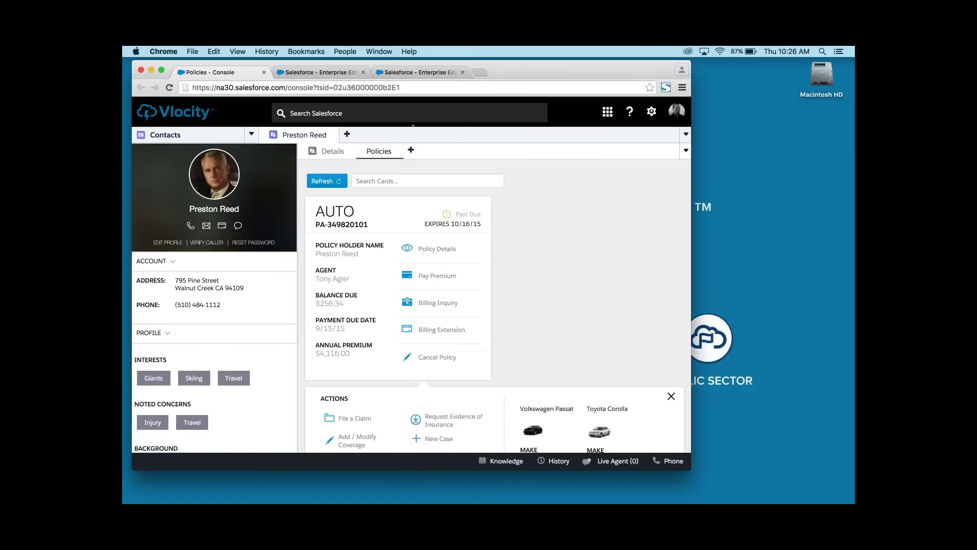
left_click(671, 396)
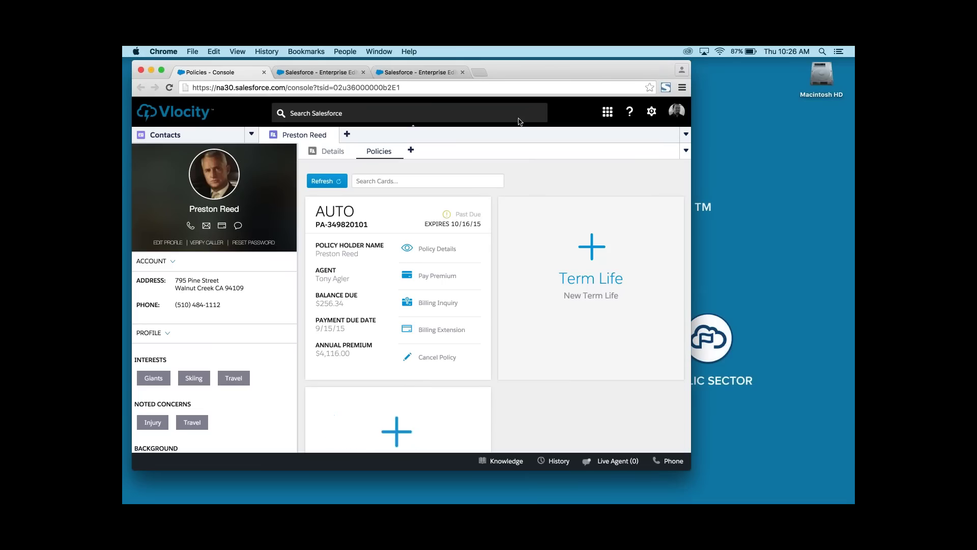
Check the First Notice of Loss/Auto Claim versions in the OmniScript list, then return to the designer.
left_click(336, 76)
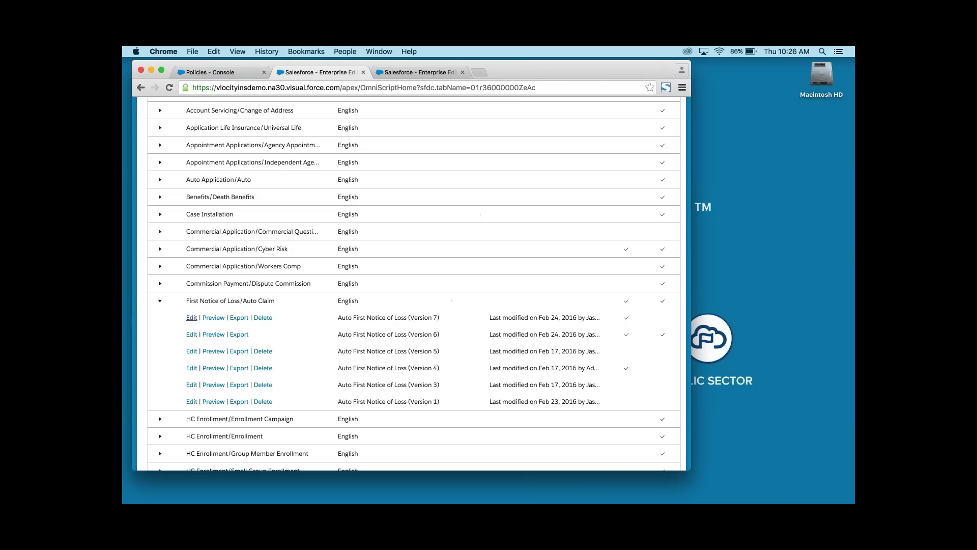
scroll(407, 305, "up", 5)
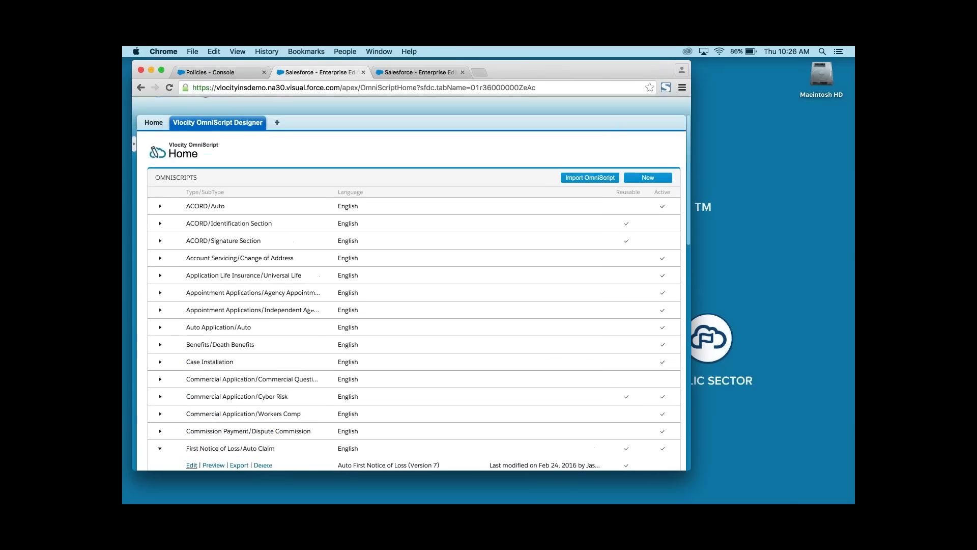
scroll(414, 283, "down", 5)
scroll(394, 281, "down", 1)
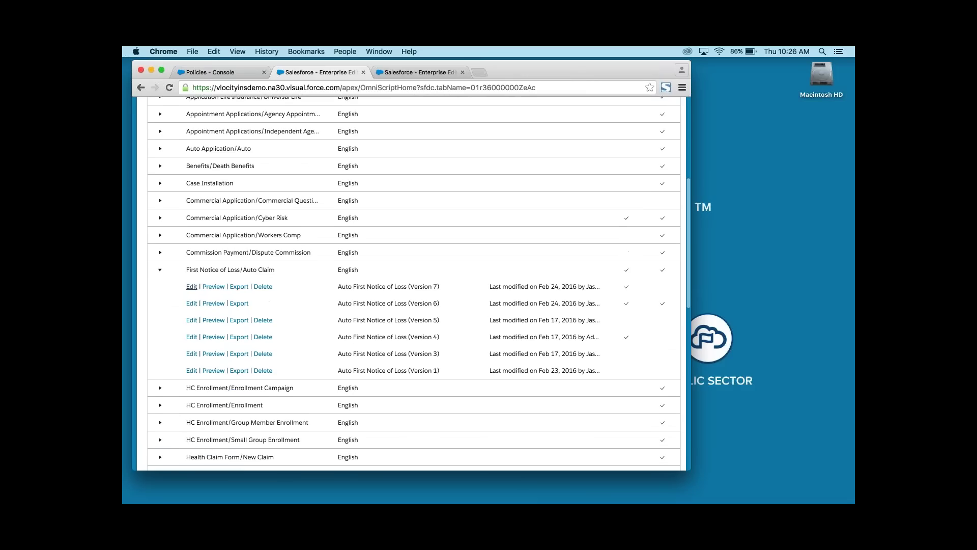
left_click(426, 74)
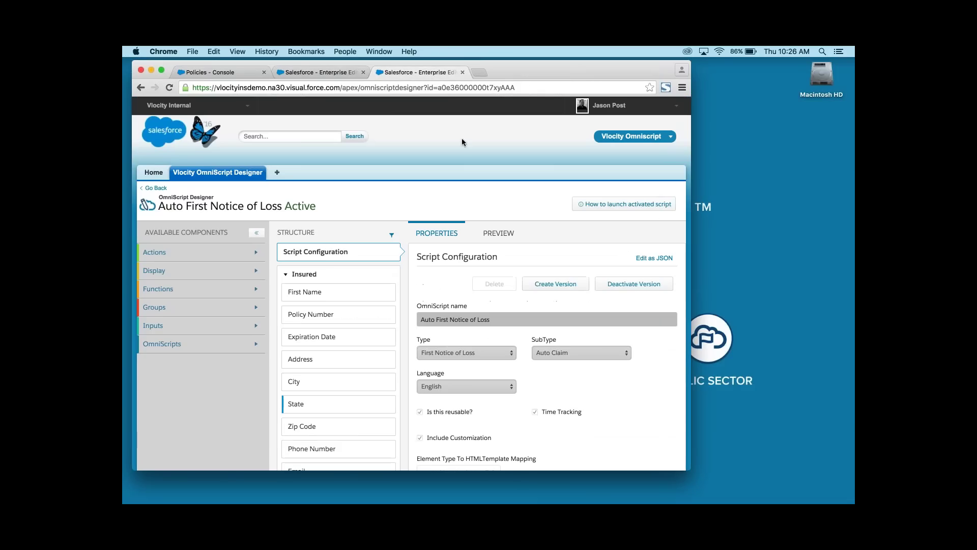
Collapse the Insured, Incident, Witnesses, Third Parties and Claim Submission steps in the Structure panel.
left_click(285, 274)
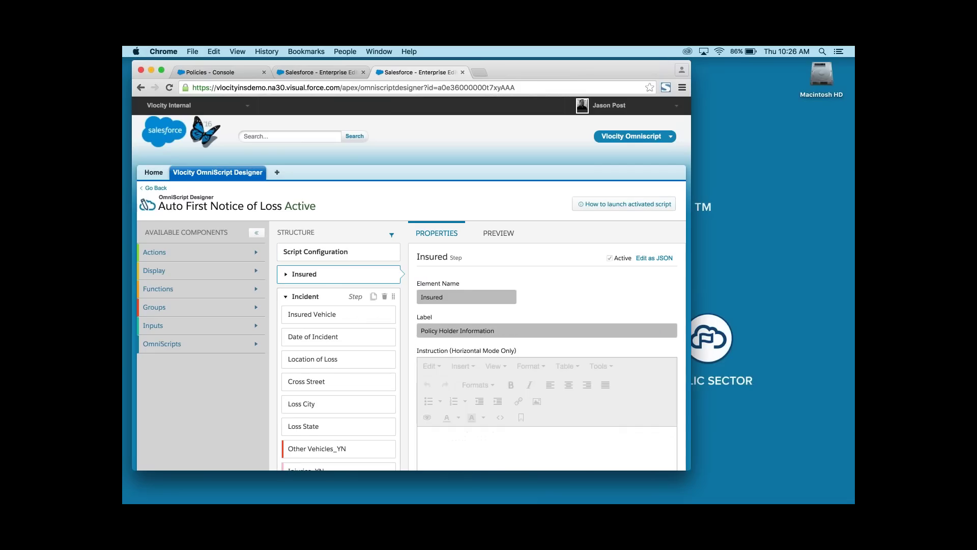
left_click(285, 296)
left_click(286, 319)
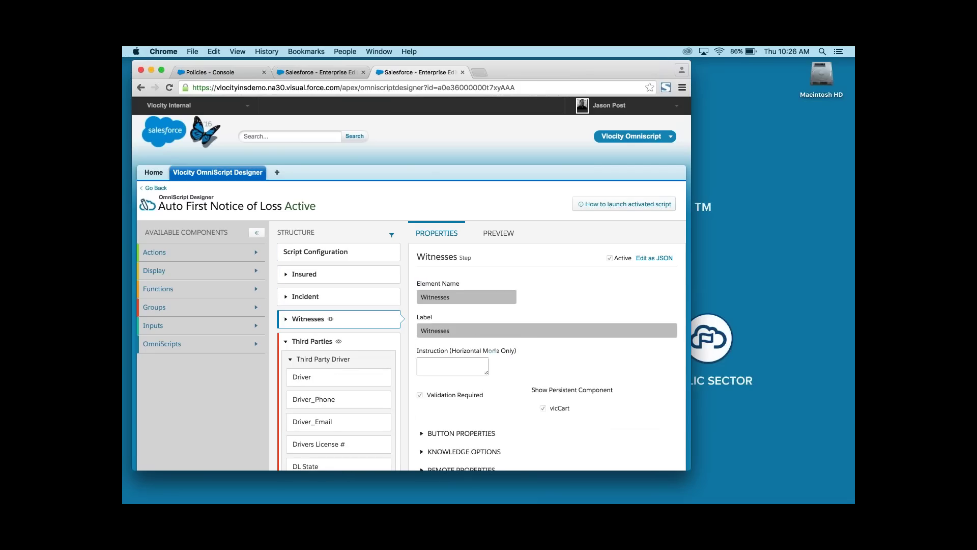
left_click(286, 342)
left_click(286, 363)
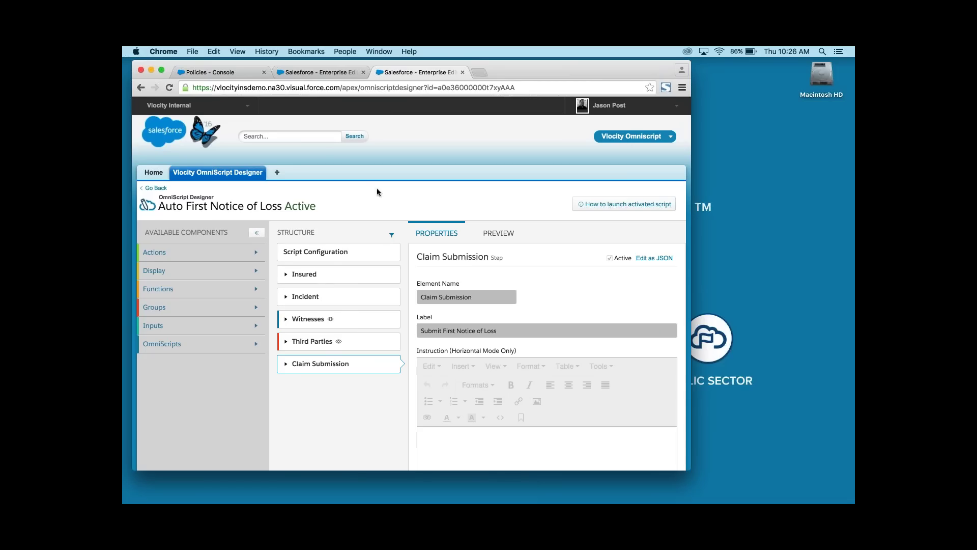
Show the Policies console, minimize Chrome to reveal the desktop, then restore it.
left_click(240, 78)
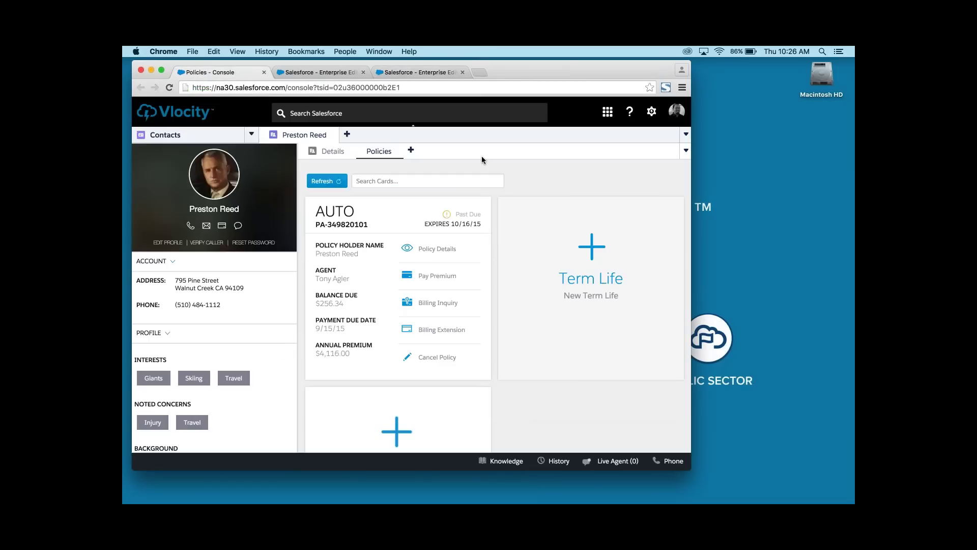
left_click(151, 71)
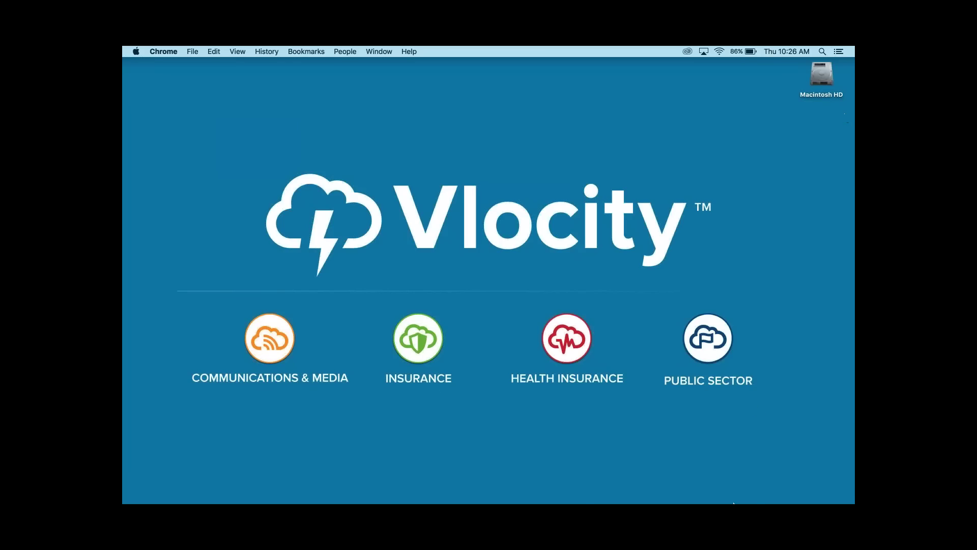
left_click(712, 489)
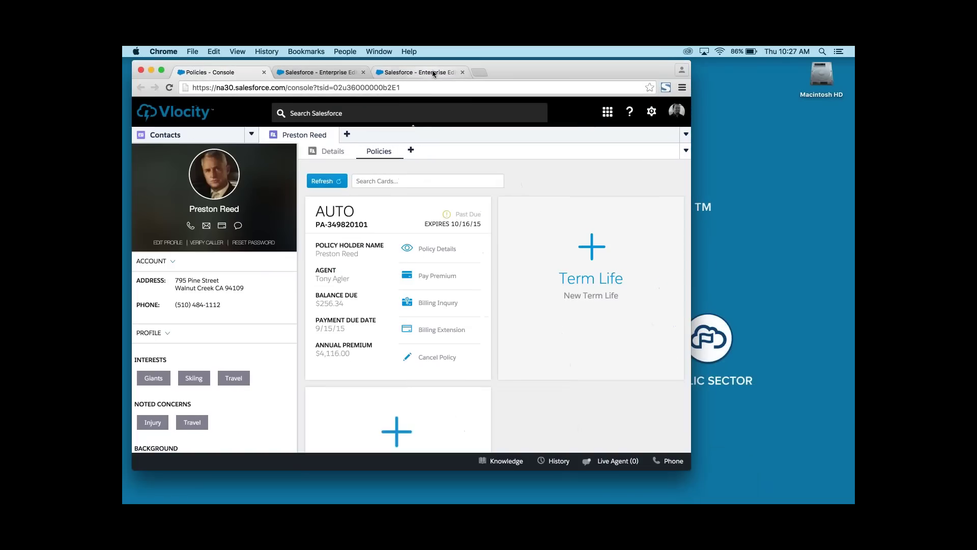
Expand the Insured step in the OmniScript Designer and widen the browser window.
left_click(434, 73)
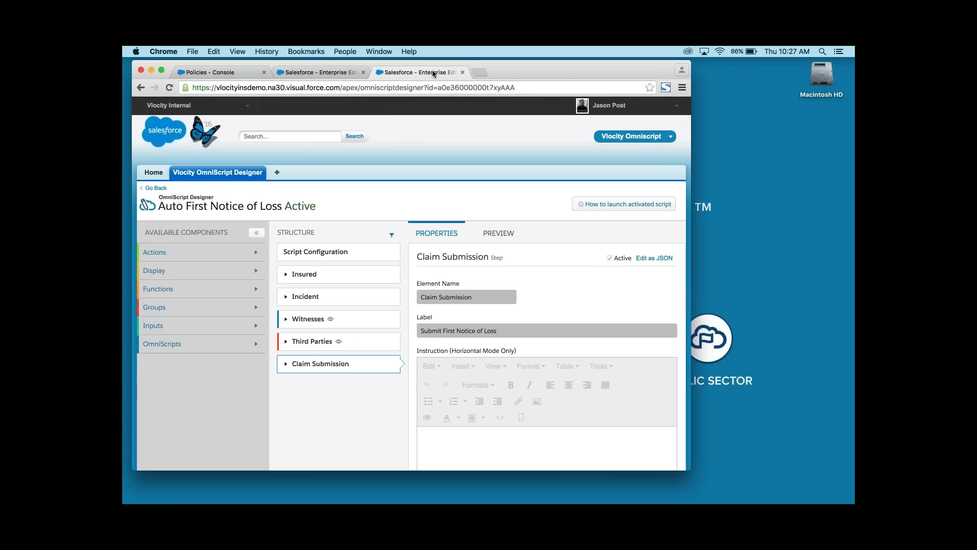
left_click(284, 275)
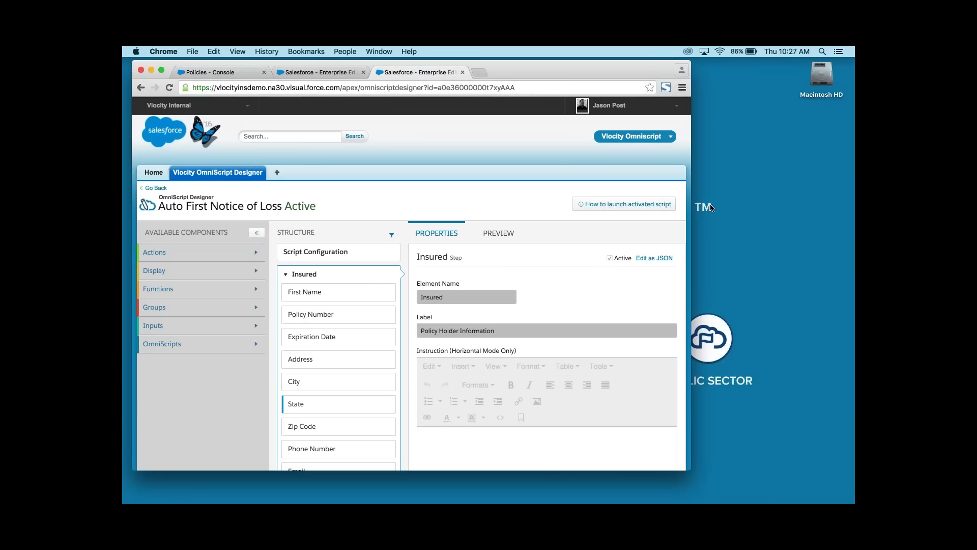
left_click_drag(741, 215, 757, 216)
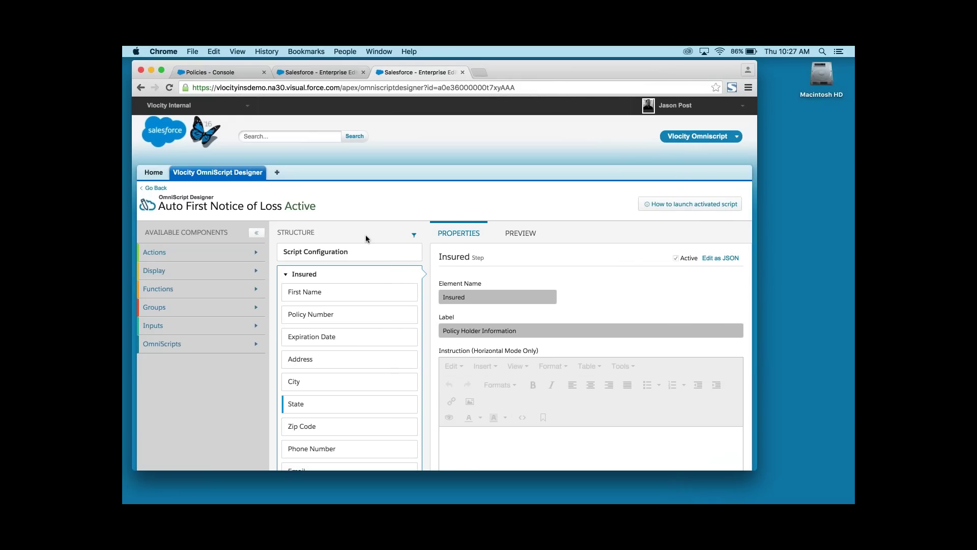
Browse the available OmniScripts components, then minimize the browser.
left_click(178, 345)
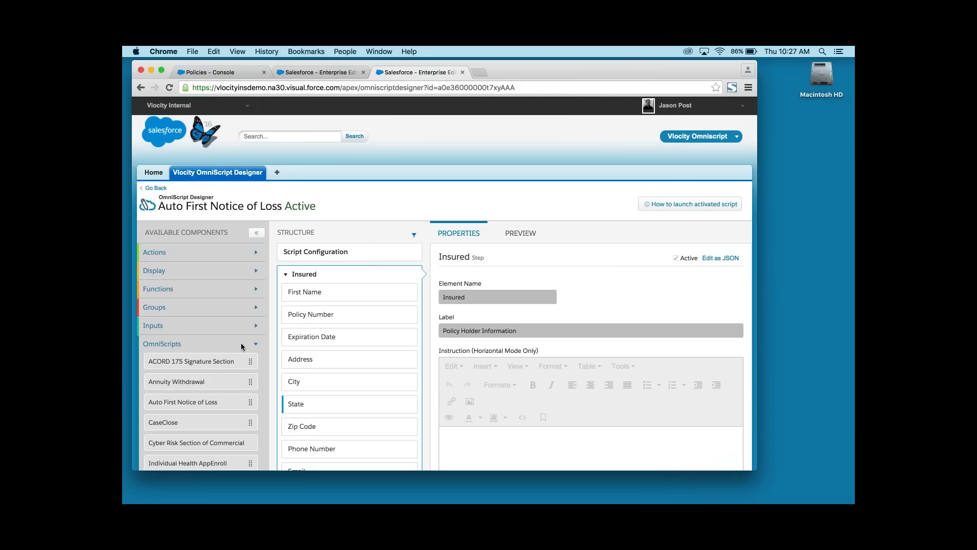
scroll(241, 343, "down", 3)
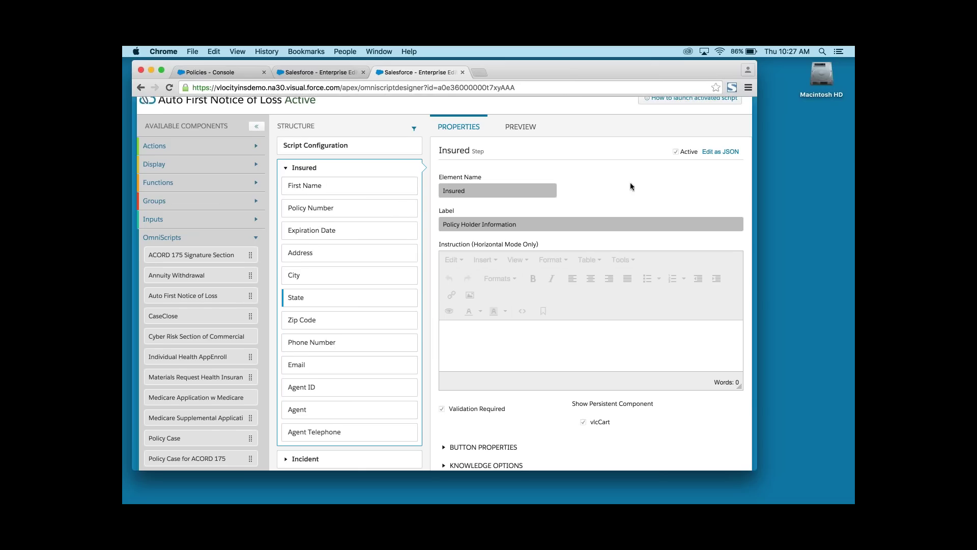
scroll(631, 184, "up", 3)
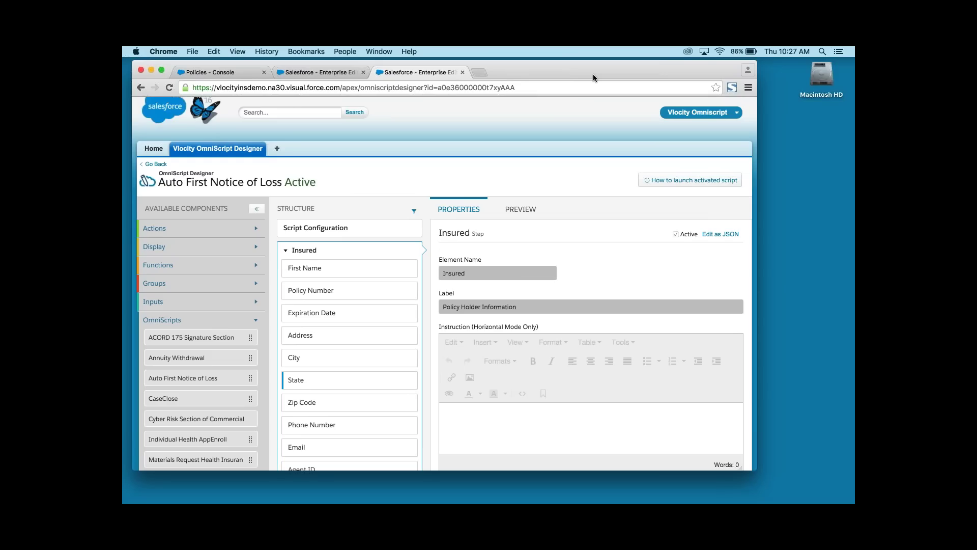
left_click(151, 70)
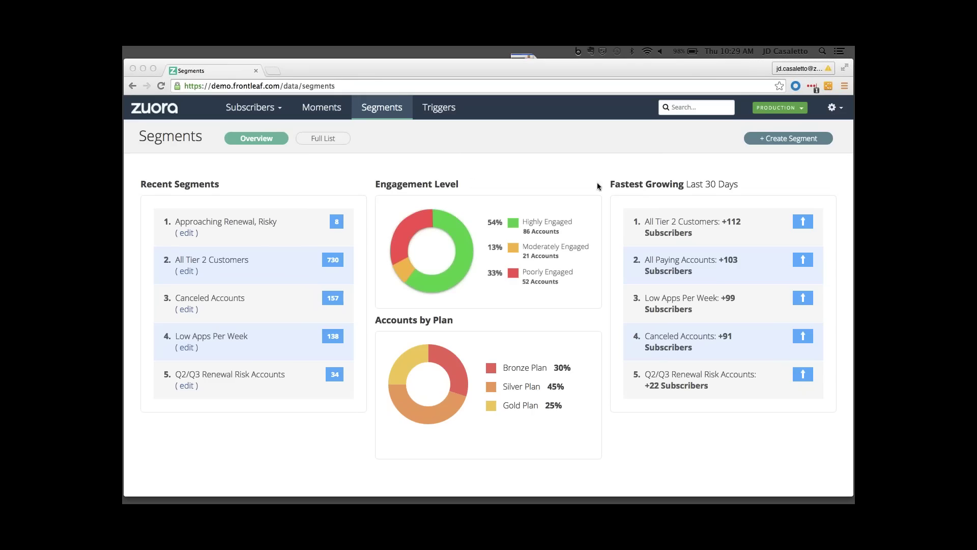
Create a new segment with a Subscription Plan criterion of Bronze or Silver, leaving 61 accounts.
left_click(777, 143)
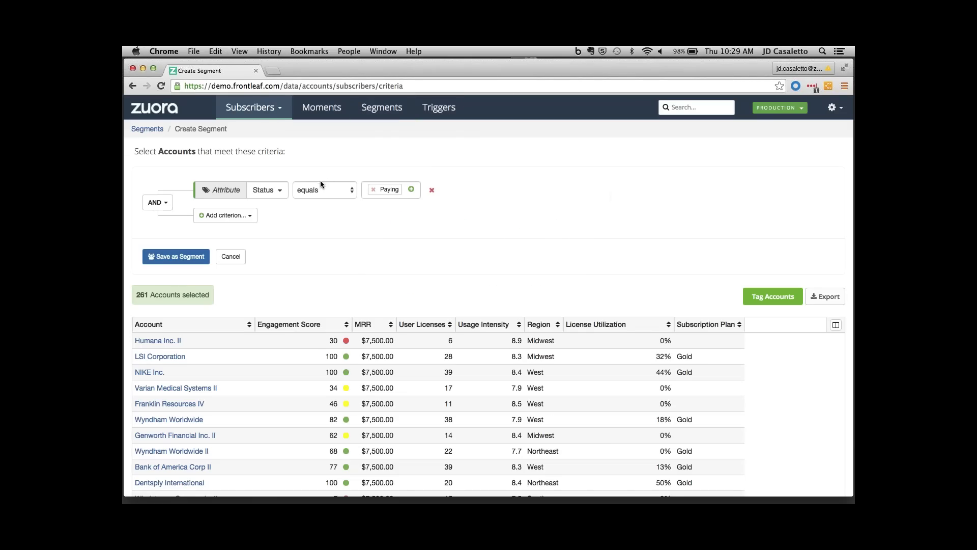
left_click(224, 215)
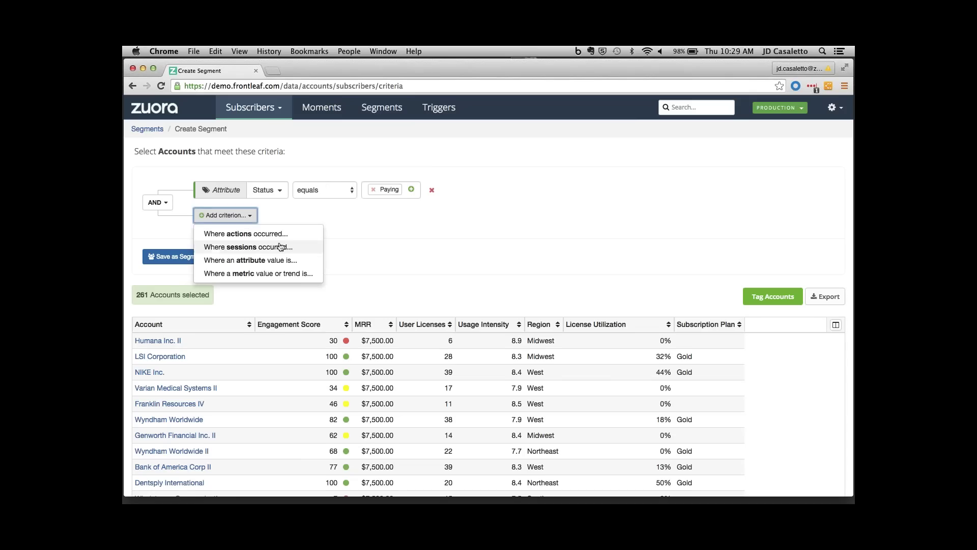
left_click(278, 260)
left_click(299, 216)
left_click(309, 244)
type("subs")
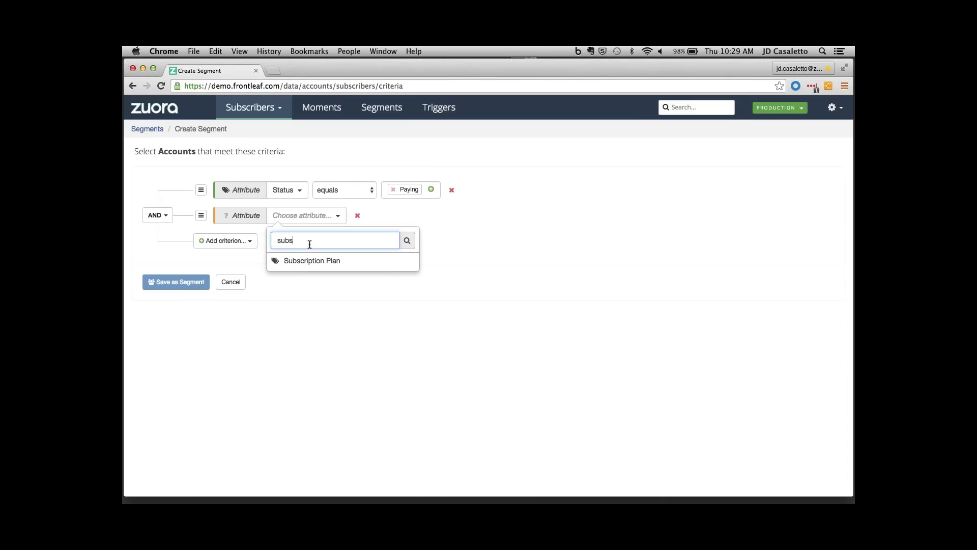
left_click(315, 261)
left_click(439, 219)
left_click(441, 237)
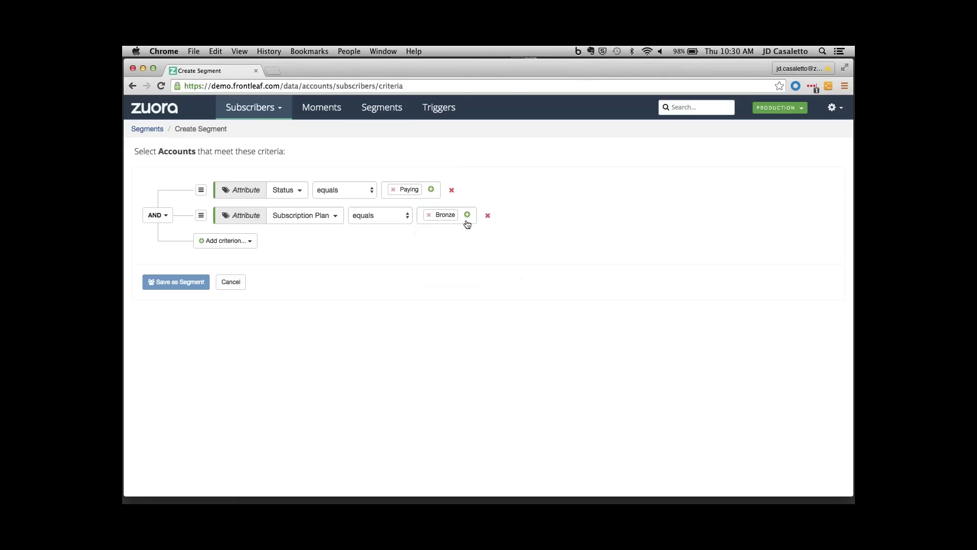
left_click(467, 215)
left_click(473, 271)
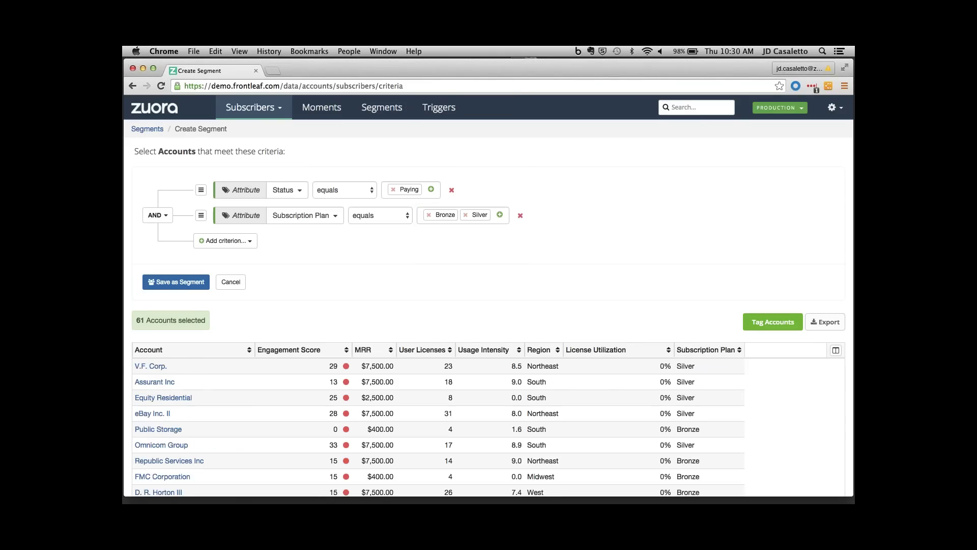
Add a License Utilization is greater or equal to 50% metric criterion, narrowing to 4 accounts.
left_click(227, 241)
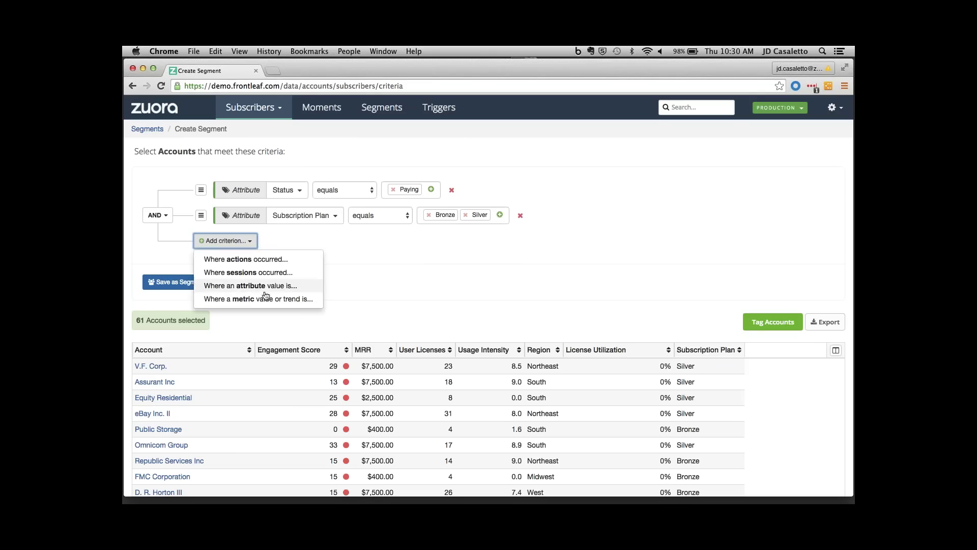
left_click(264, 298)
left_click(295, 242)
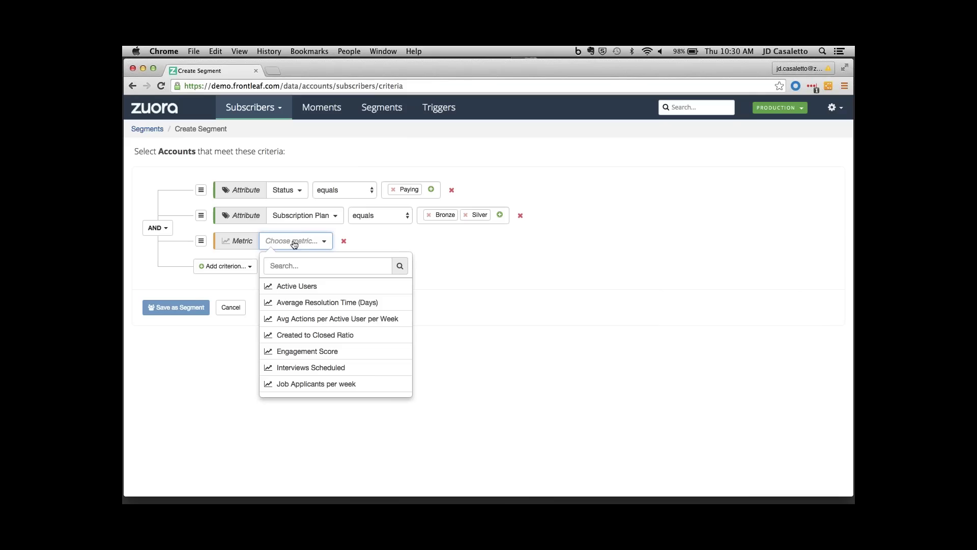
left_click(322, 264)
type("licen")
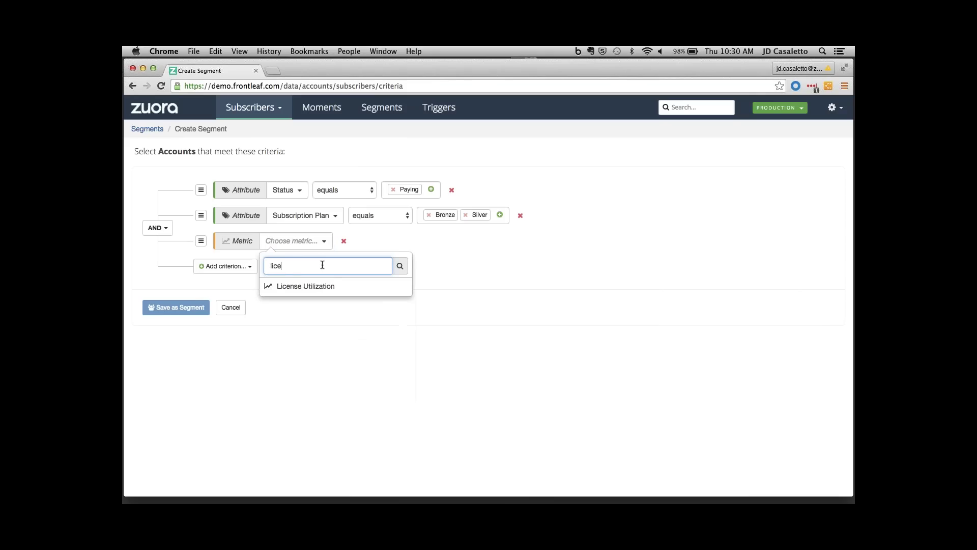
left_click(306, 286)
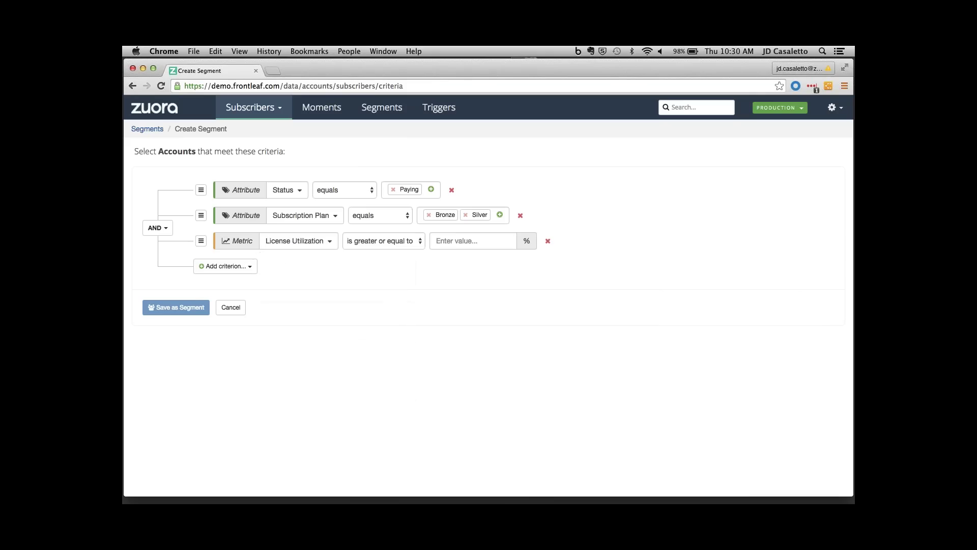
left_click(463, 241)
type("50")
left_click(540, 286)
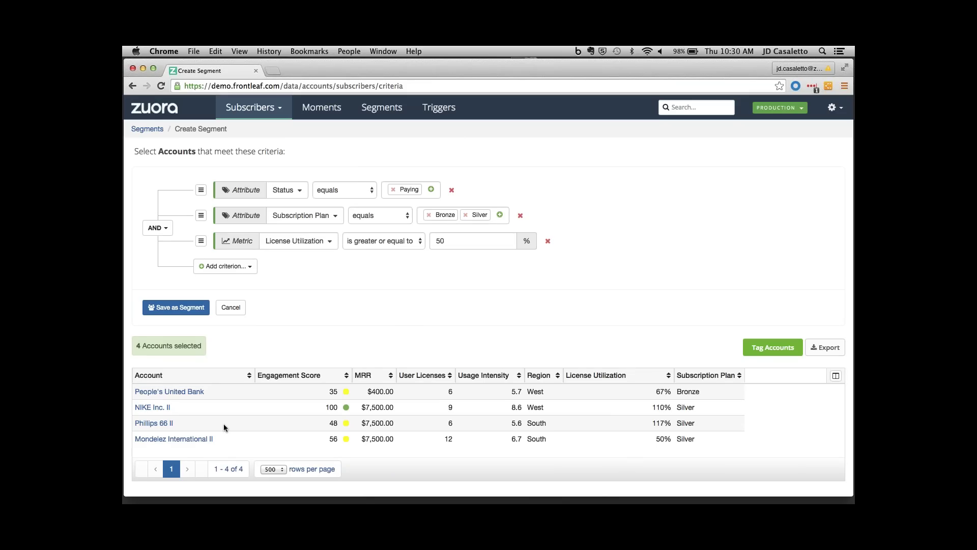
From the NIKE Inc. II account, start a Nike Upsell 1 quote amending subscription A-S00000193.
key("ctrl+Left")
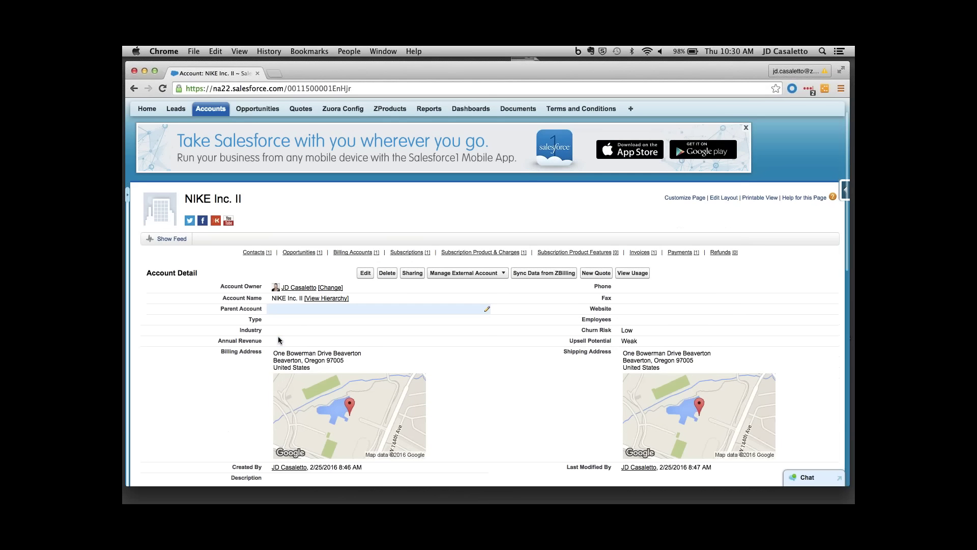
scroll(274, 307, "down", 10)
scroll(274, 307, "down", 3)
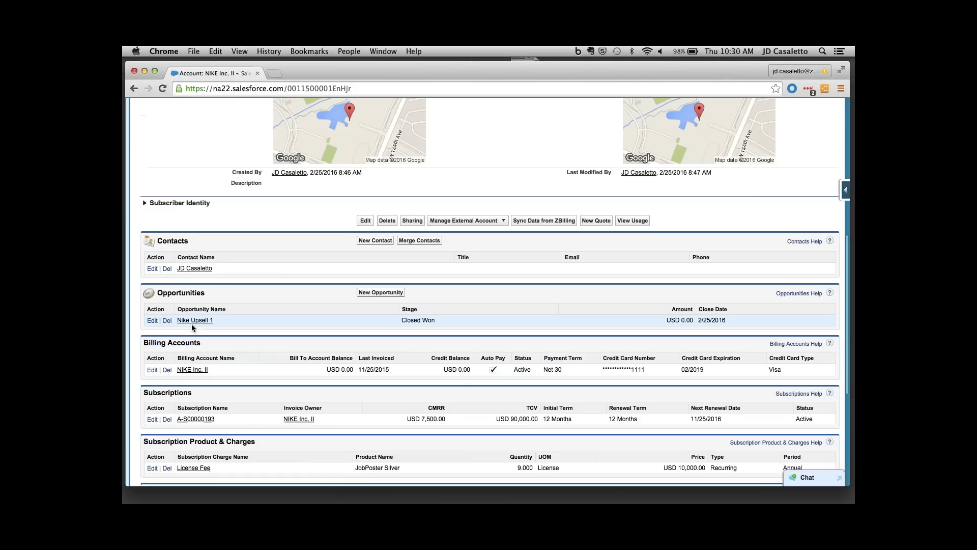
left_click(194, 317)
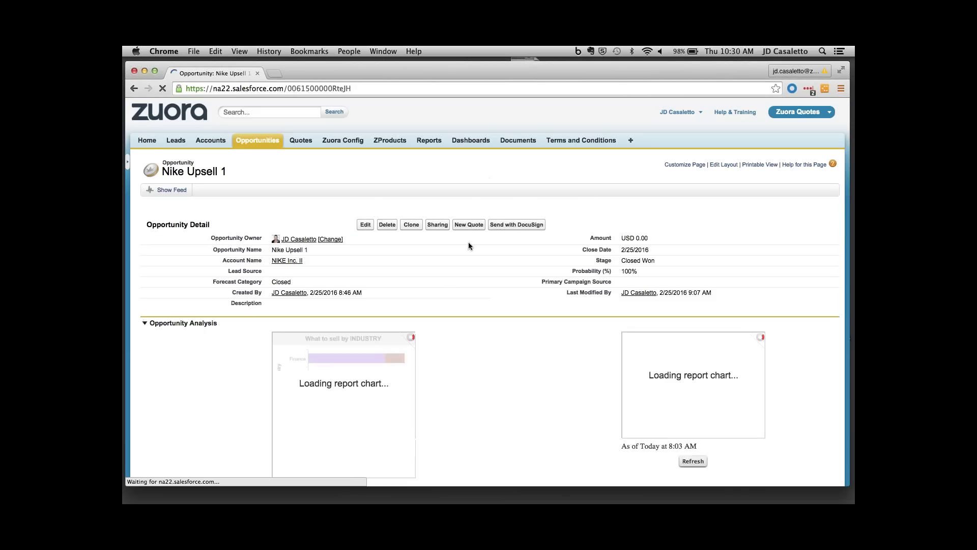
left_click(476, 228)
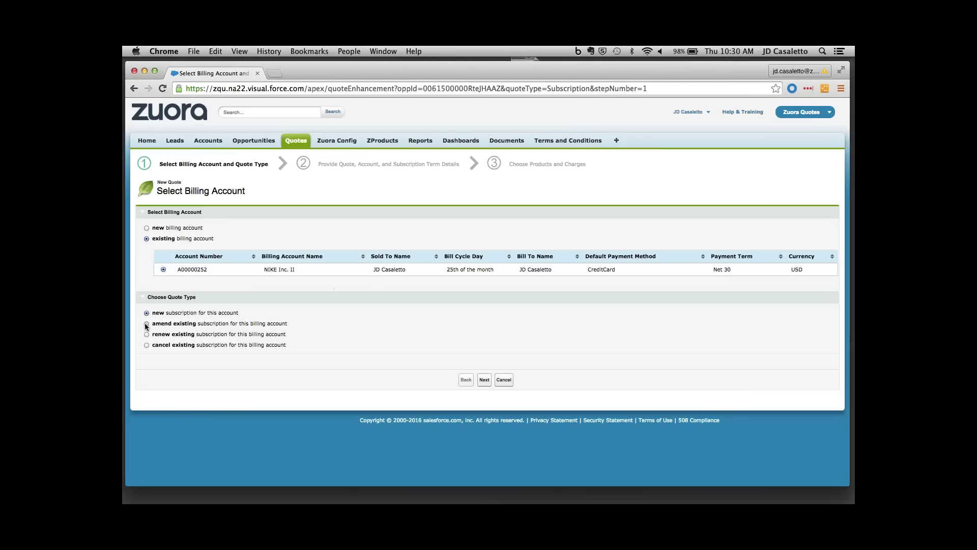
left_click(146, 324)
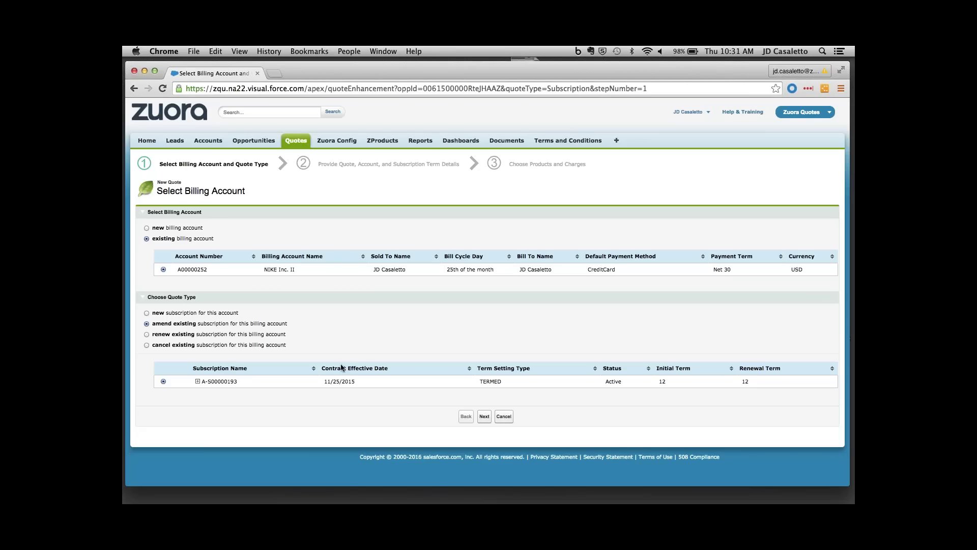
left_click(484, 416)
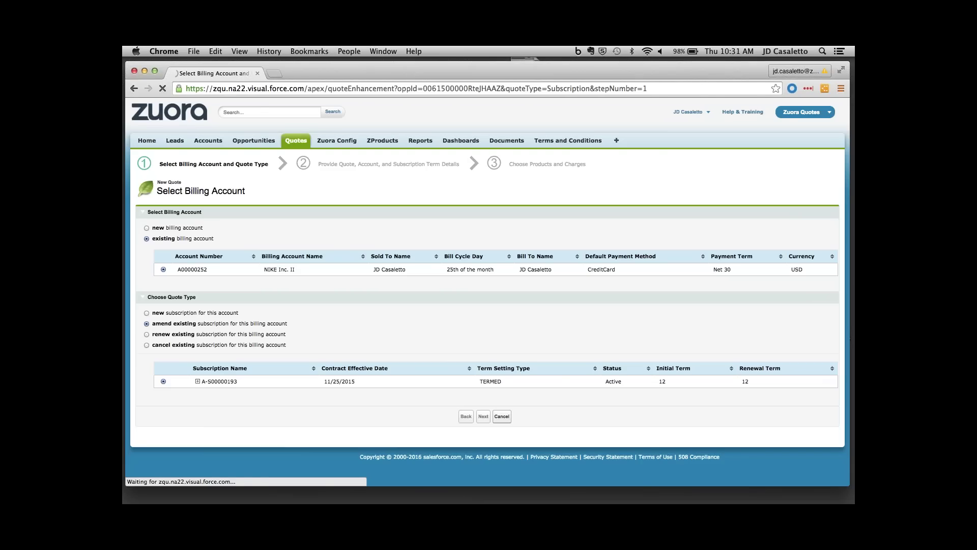
Set the Service Activation and Customer Acceptance dates to 2/25/2016.
scroll(440, 384, "down", 1)
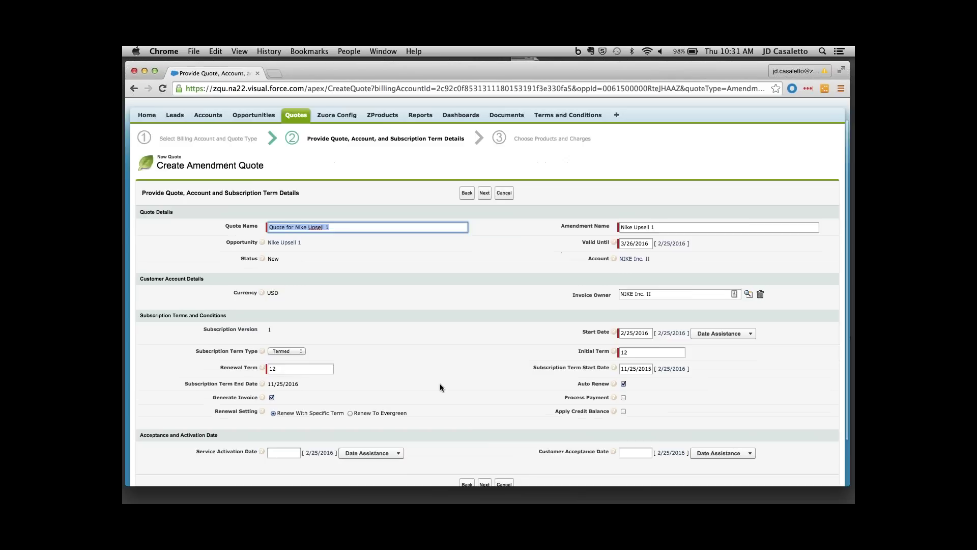
scroll(440, 387, "down", 2)
left_click(320, 399)
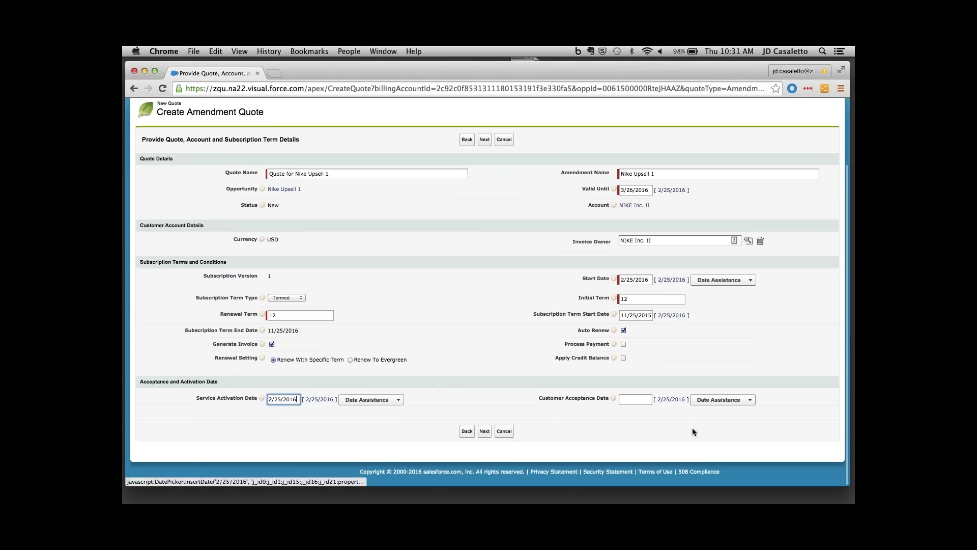
left_click(671, 400)
left_click(484, 431)
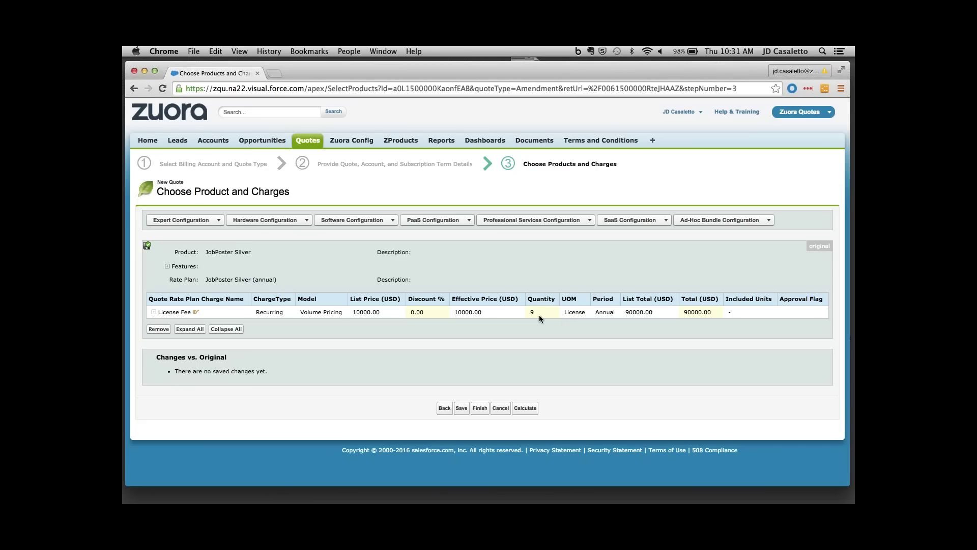
Change the JobPoster Silver License Fee quantity from 9 to 18 and finish the quote.
left_click(151, 311)
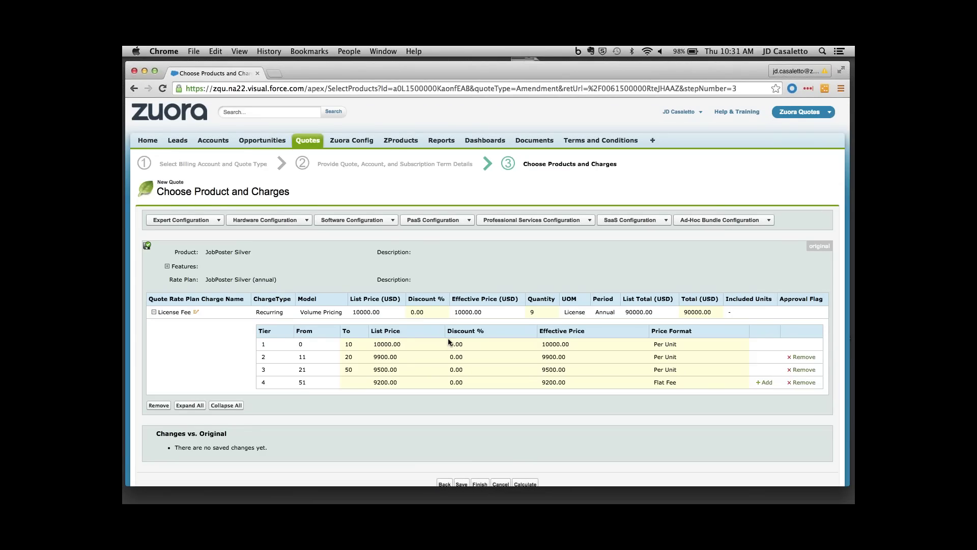
left_click(543, 313)
type("18")
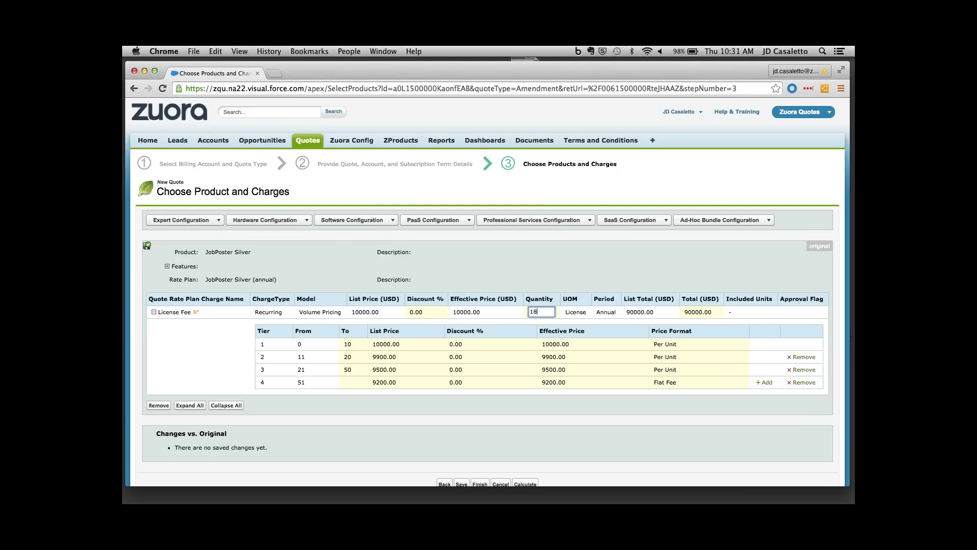
left_click(579, 271)
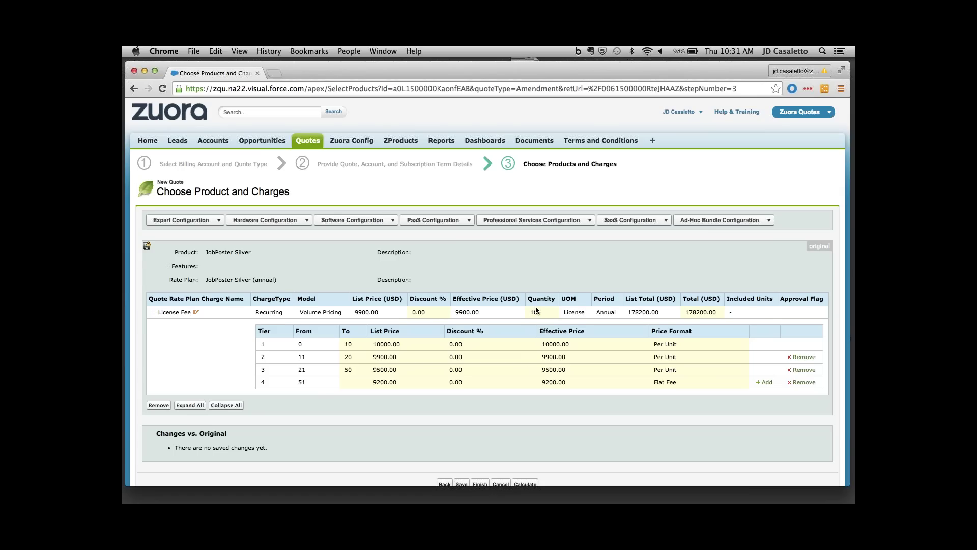
scroll(536, 311, "down", 2)
left_click(480, 432)
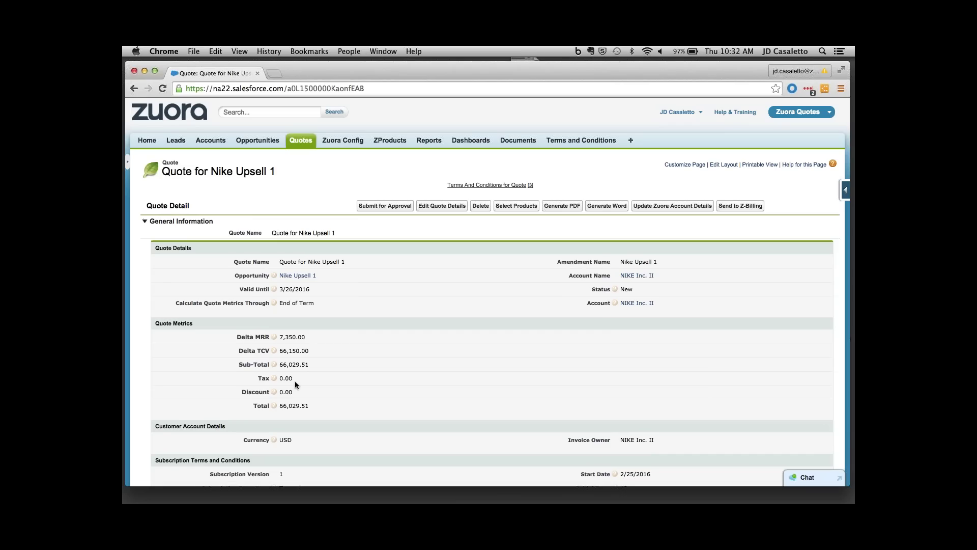
Send the saved Nike Upsell 1 quote to Z-Billing to bring up its Order Preview.
scroll(295, 383, "down", 2)
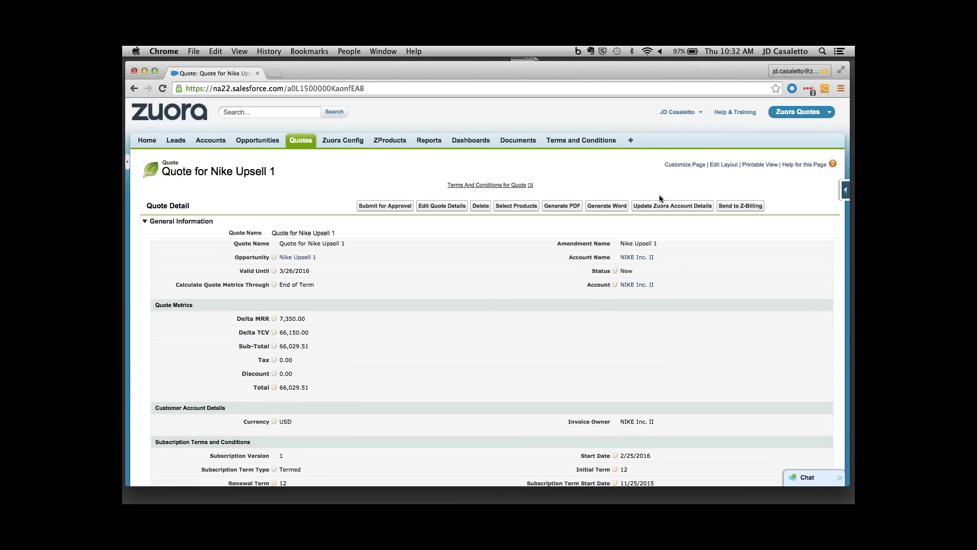
left_click(750, 207)
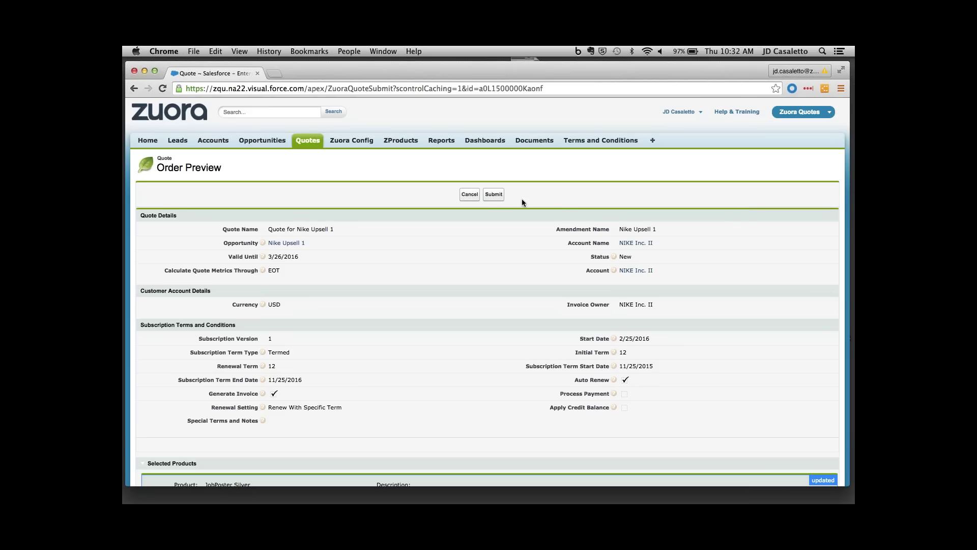
Submit the Order Preview so the quote's status becomes Sent to Z-Billing.
left_click(494, 198)
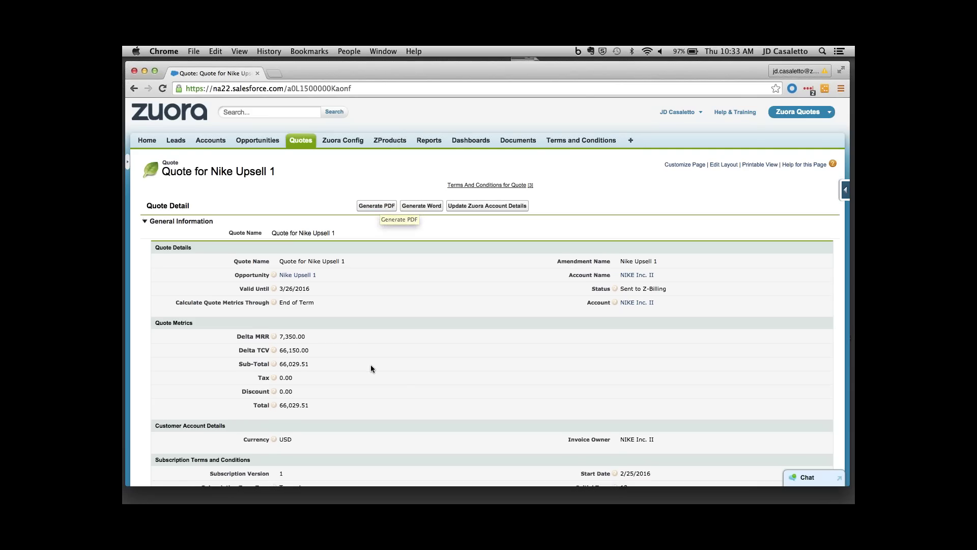
Switch from Salesforce back to the Demo Jam title slide in Google Slides.
scroll(371, 364, "down", 1)
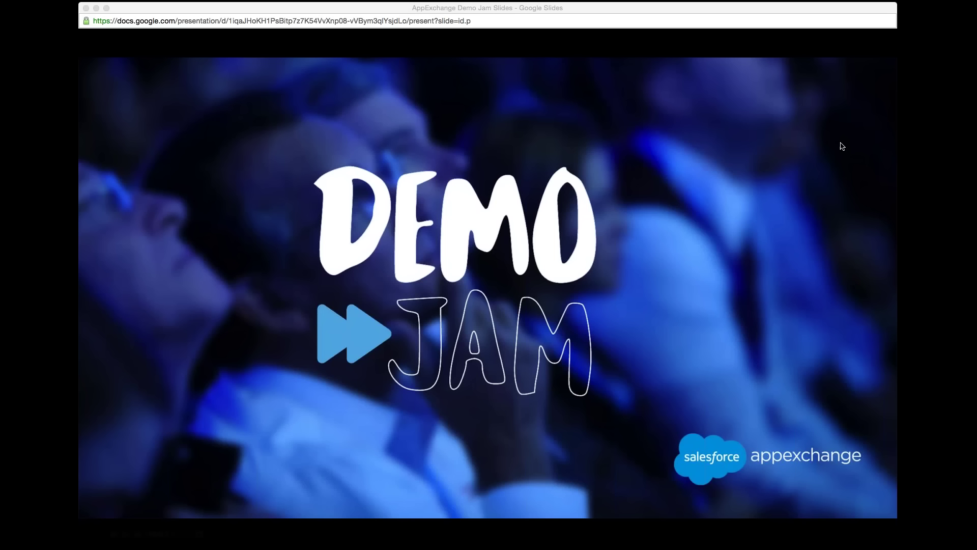
Advance past the participants and winner slides to slide 6, the trophy photo collage.
left_click(788, 162)
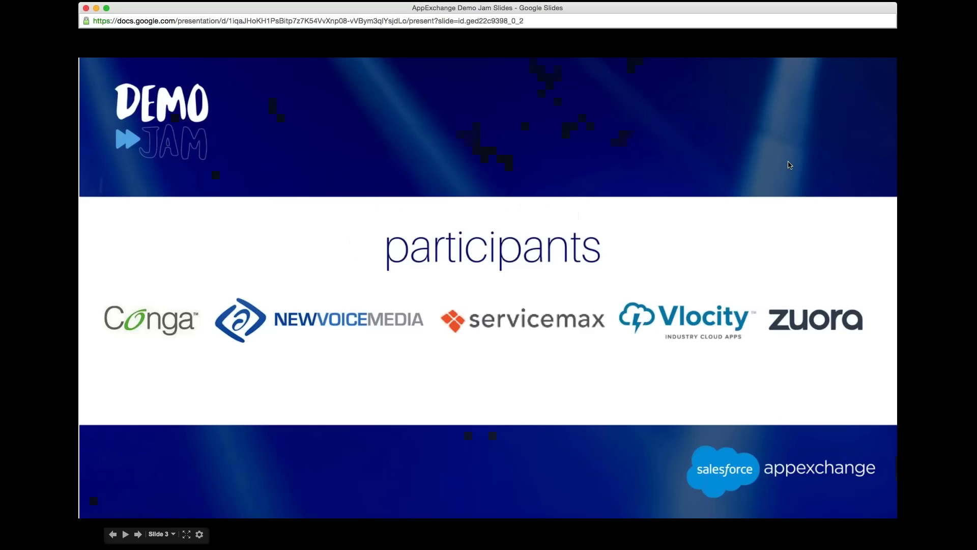
left_click(789, 165)
left_click(789, 165)
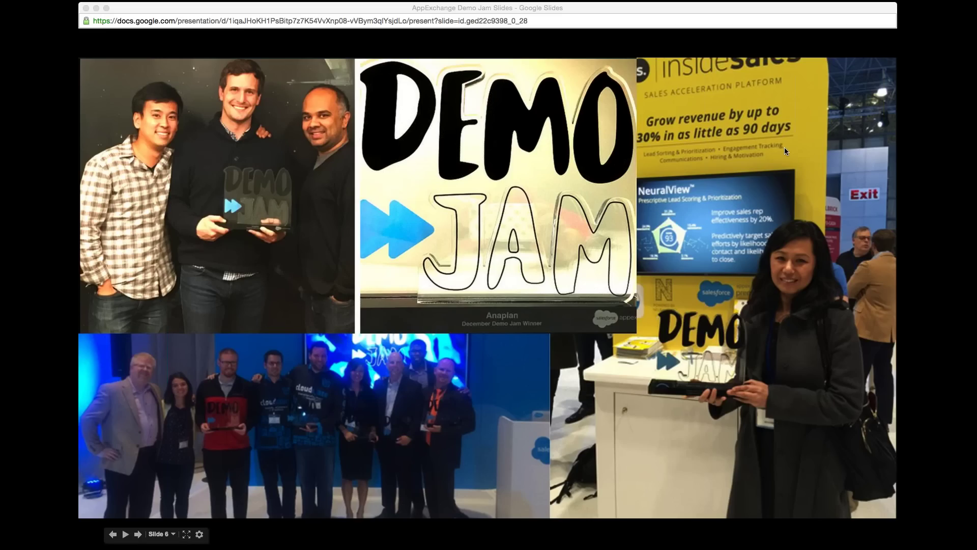
Go back to slide 5, the 'DEMO JAM winner!' announcement.
key("Right")
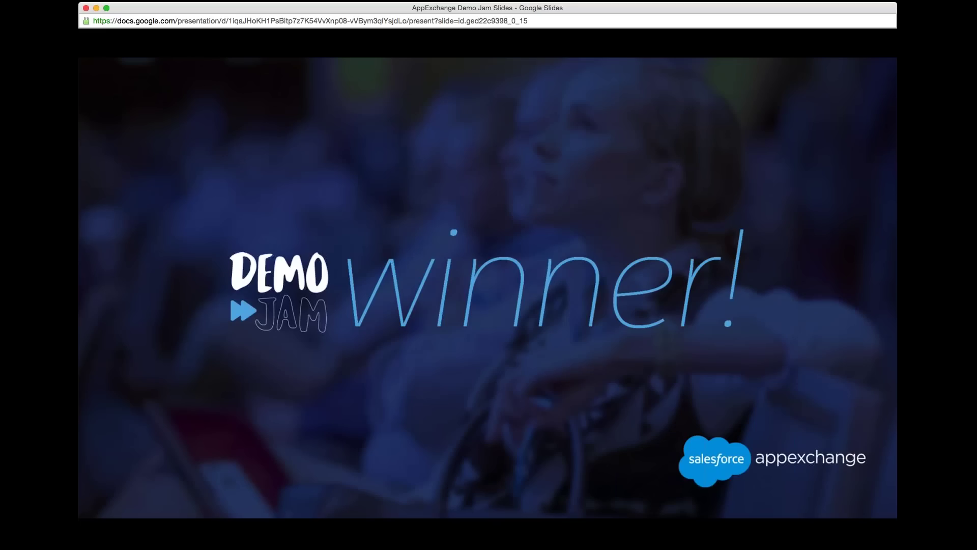
mouse_move(886, 321)
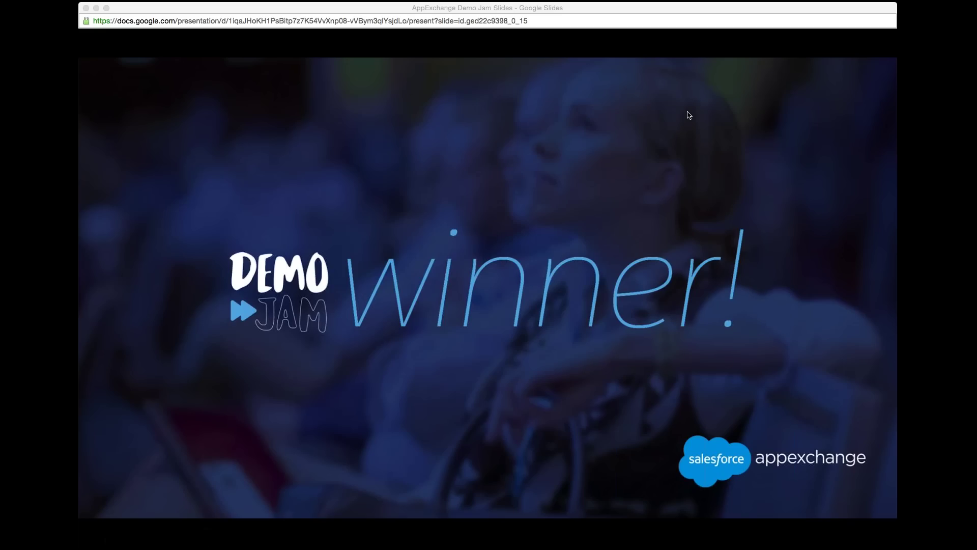
Focus the slideshow and advance to slide 6, the trophy-winner photo collage.
left_click(663, 196)
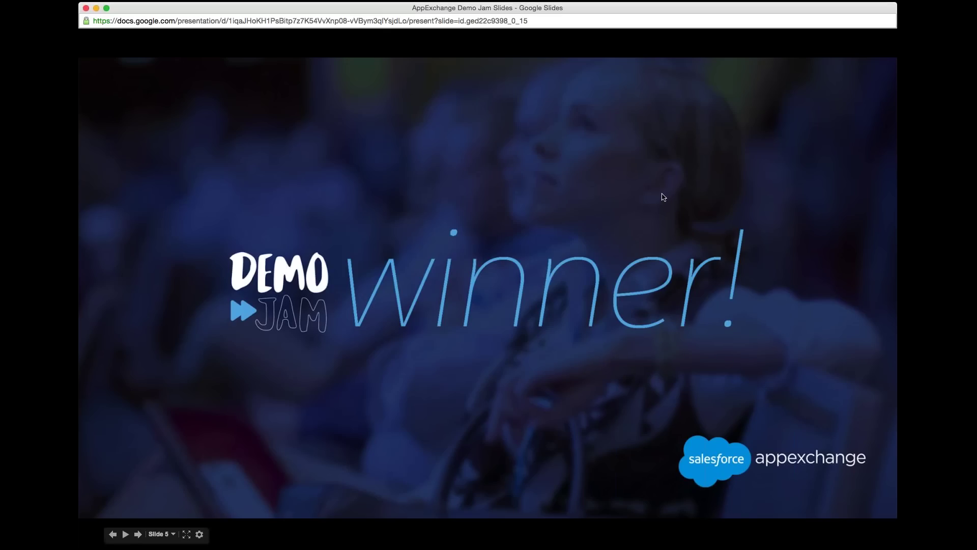
left_click(663, 197)
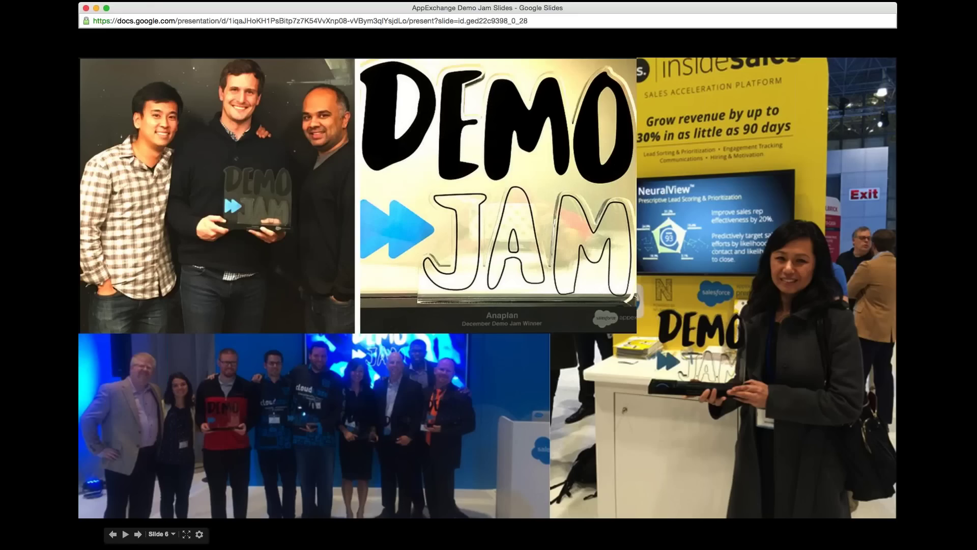